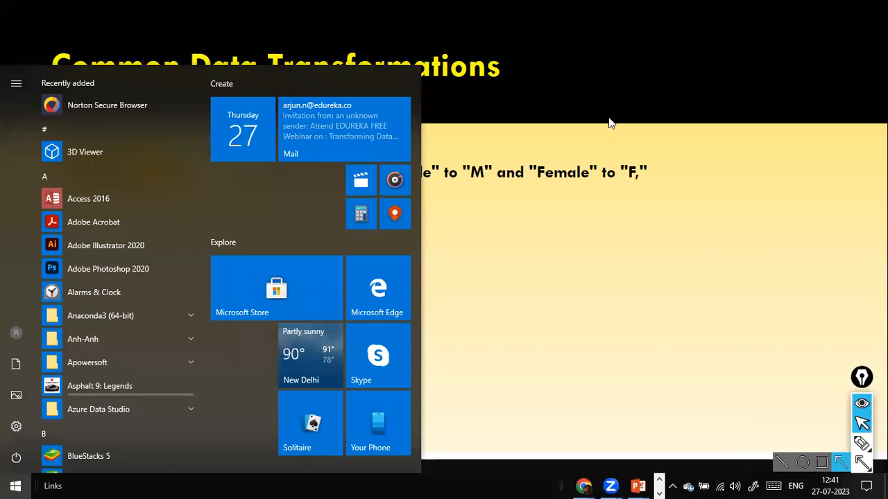
- Dismiss the Start menu to bring back the full-screen Common Data Transformations slide
{"action": "left_click", "coordinate": [629, 346]}
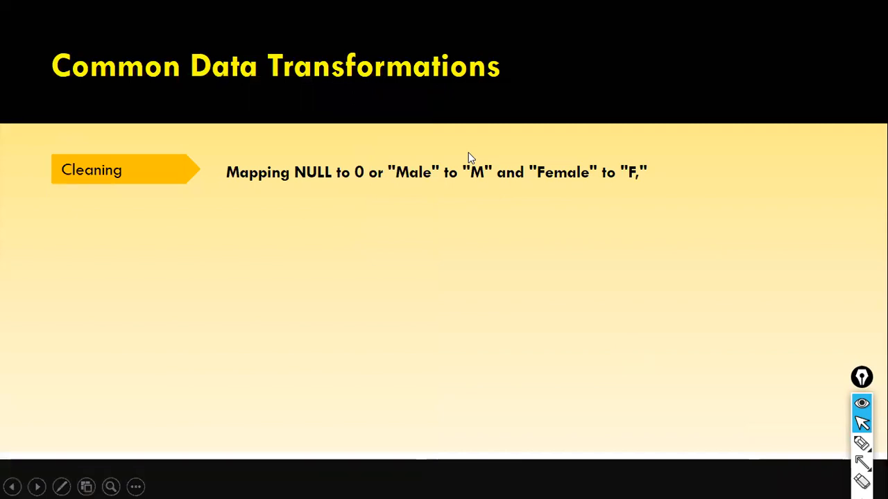
- Replay the slide animations until Cleaning, De-deduplication, Formatting and Filtering rows all appear
{"action": "key", "text": "Left"}
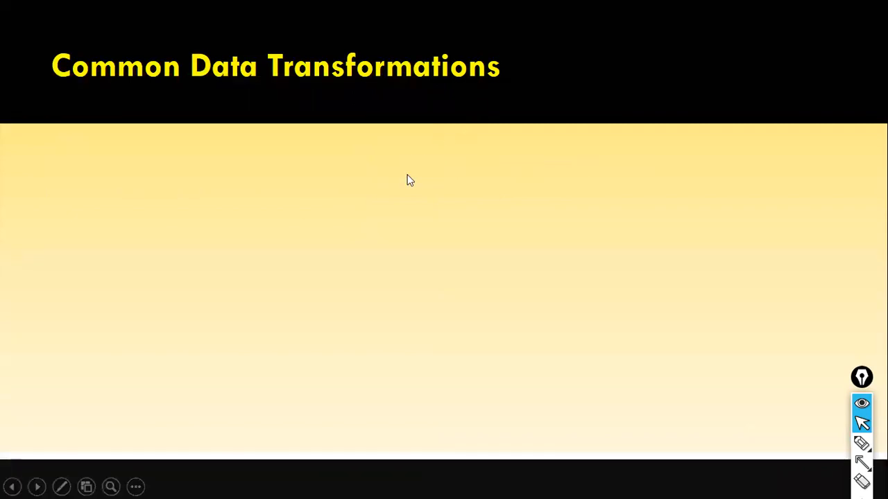
{"action": "key", "text": "Left"}
{"action": "key", "text": "Right"}
{"action": "key", "text": "Left"}
{"action": "key", "text": "Right"}
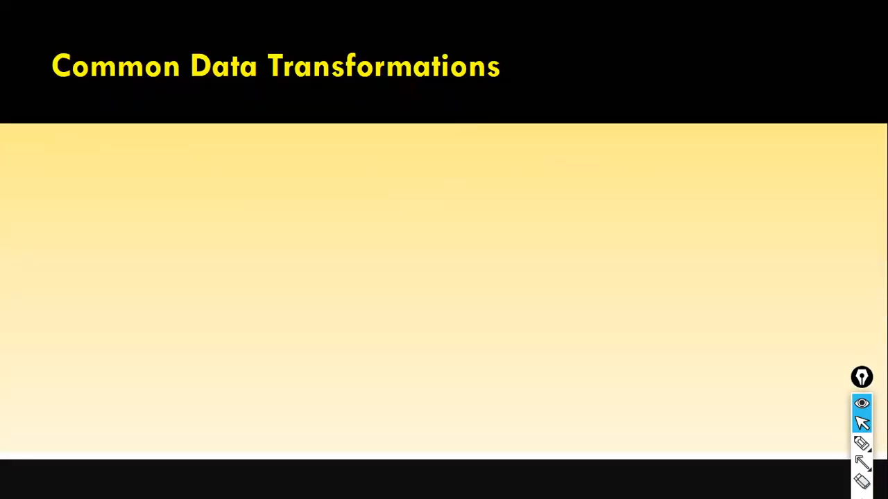
{"action": "key", "text": "Right"}
{"action": "key", "text": "Right"}
{"action": "key", "text": "Right"}
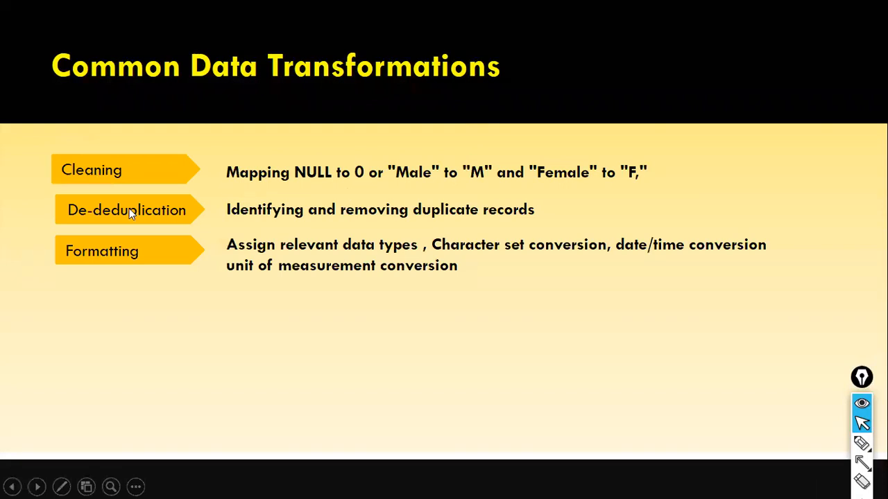
{"action": "key", "text": "Right"}
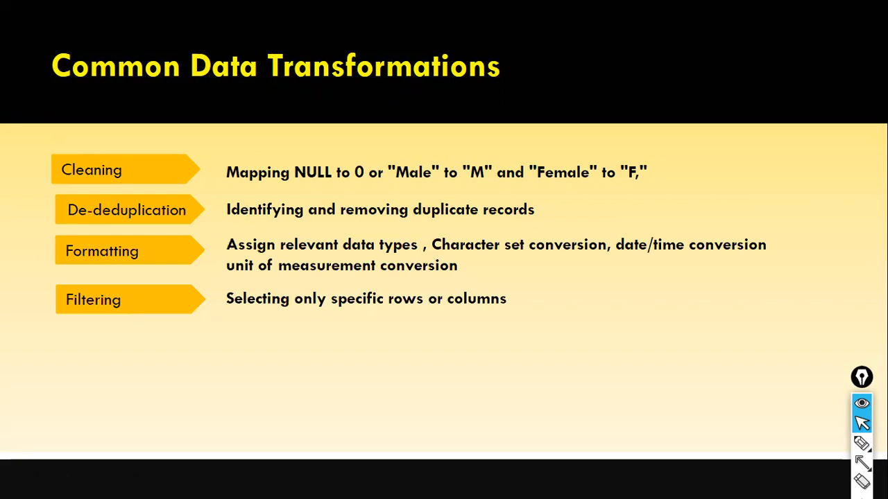
{"action": "key", "text": "alt+Tab"}
{"action": "key", "text": "alt+Tab"}
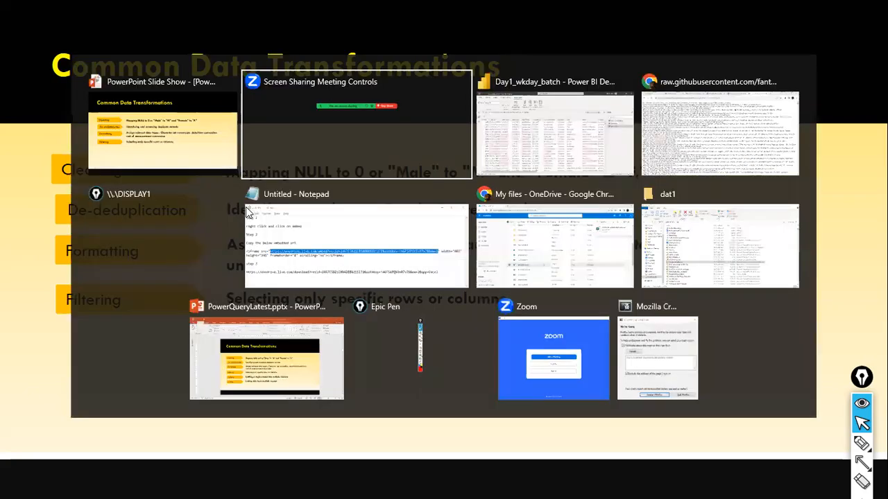
- Switch to Power BI Desktop and open sales_w04 in Power Query Editor via Transform data
{"action": "key", "text": "alt+Tab"}
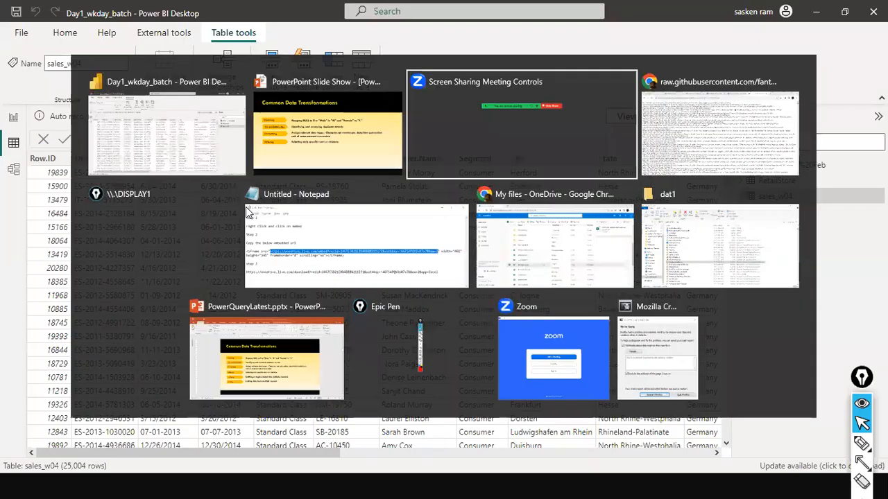
{"action": "key", "text": "alt+Tab"}
{"action": "key", "text": "Escape"}
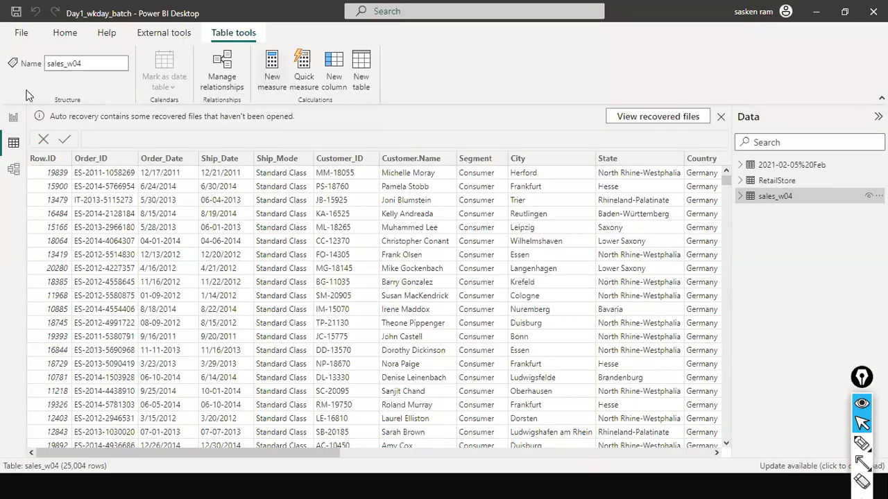
{"action": "left_click", "coordinate": [79, 38]}
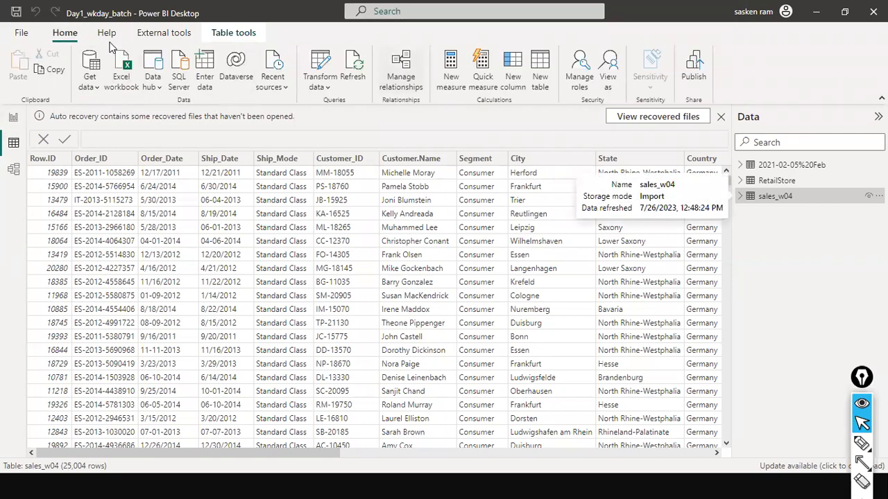
{"action": "left_click", "coordinate": [329, 90]}
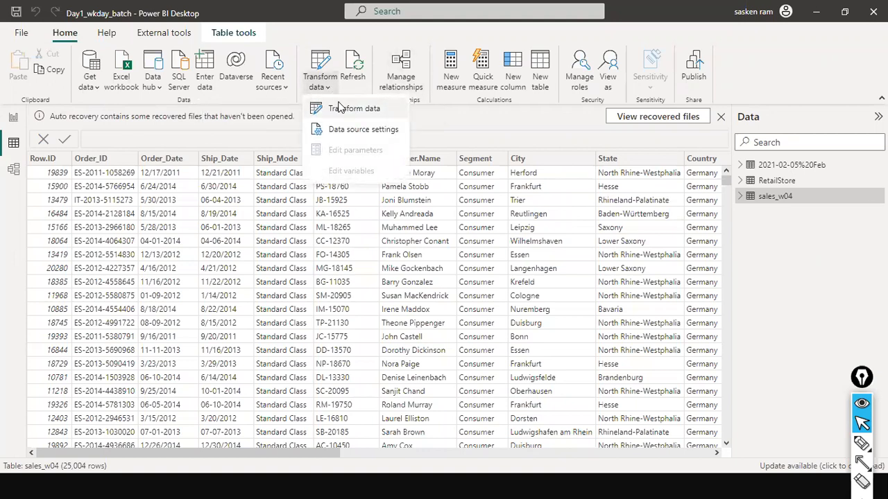
{"action": "left_click", "coordinate": [354, 109]}
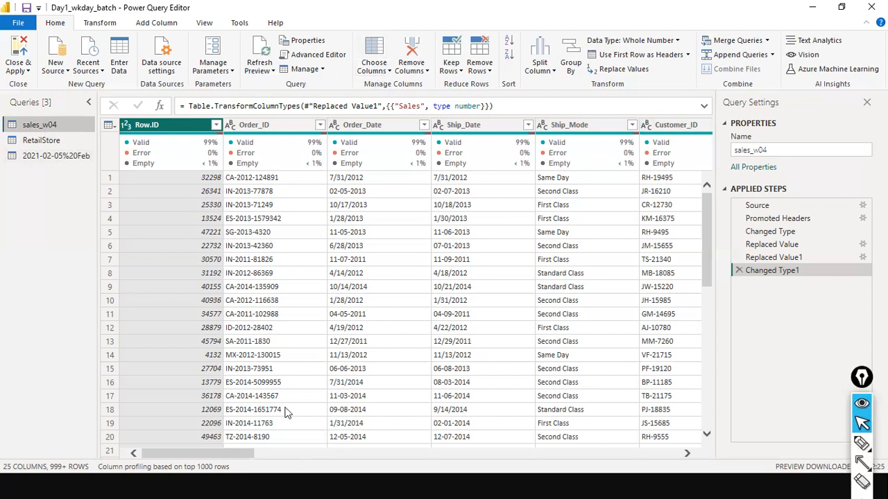
{"action": "left_click_drag", "start_coordinate": [215, 453], "coordinate": [632, 451]}
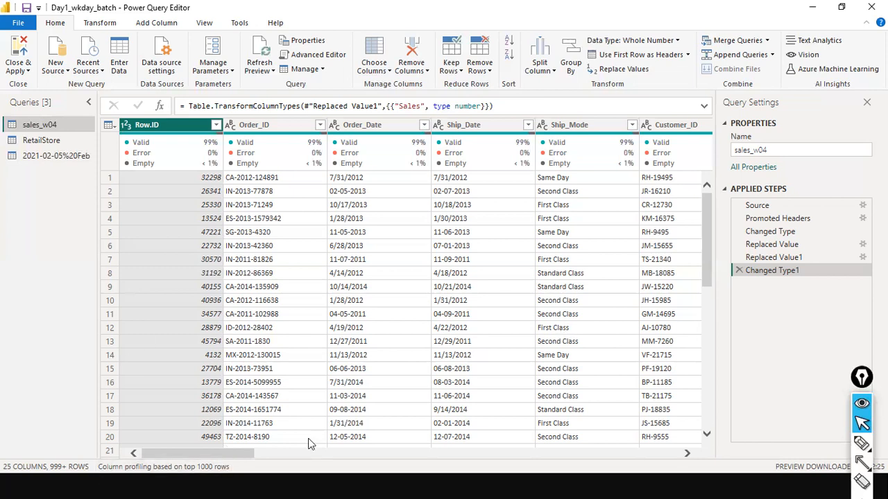
{"action": "left_click_drag", "start_coordinate": [173, 453], "coordinate": [4, 388]}
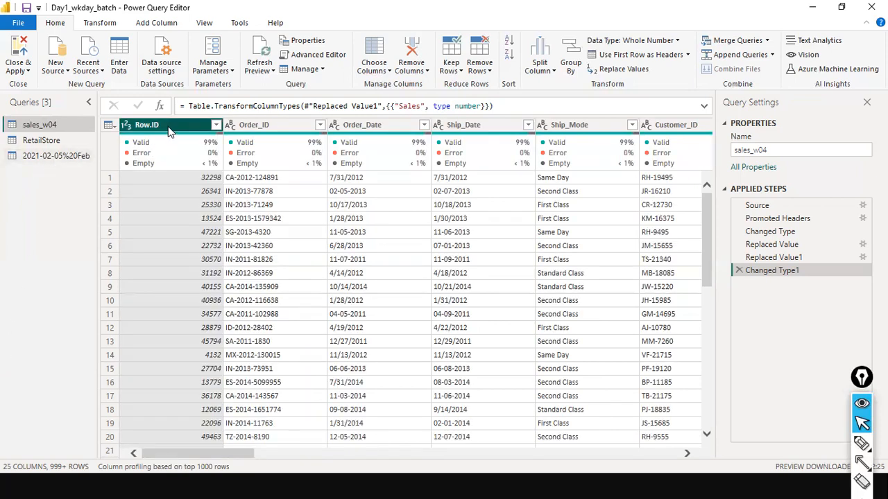
- Remove the Row.ID column so sales_w04 has 24 columns starting at Order_ID
{"action": "right_click", "coordinate": [168, 126]}
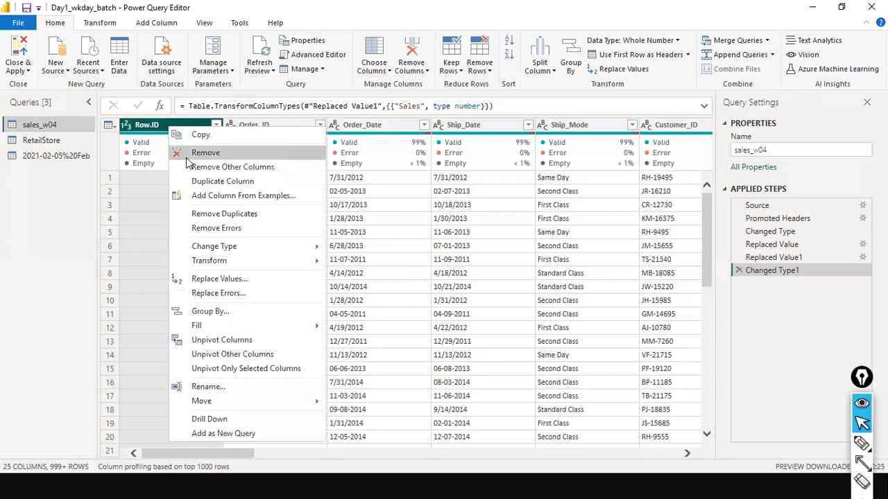
{"action": "left_click", "coordinate": [186, 158]}
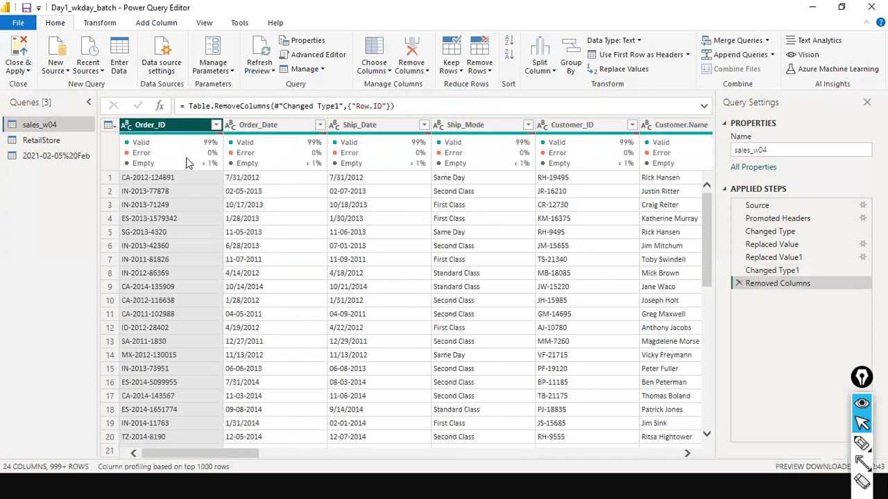
{"action": "mouse_move", "coordinate": [186, 164]}
{"action": "left_click_drag", "start_coordinate": [214, 450], "coordinate": [4, 319]}
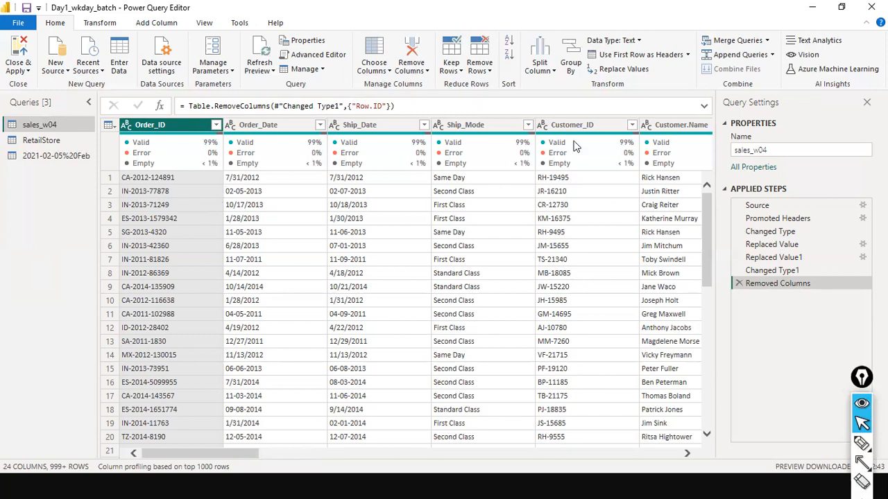
{"action": "mouse_move", "coordinate": [683, 140]}
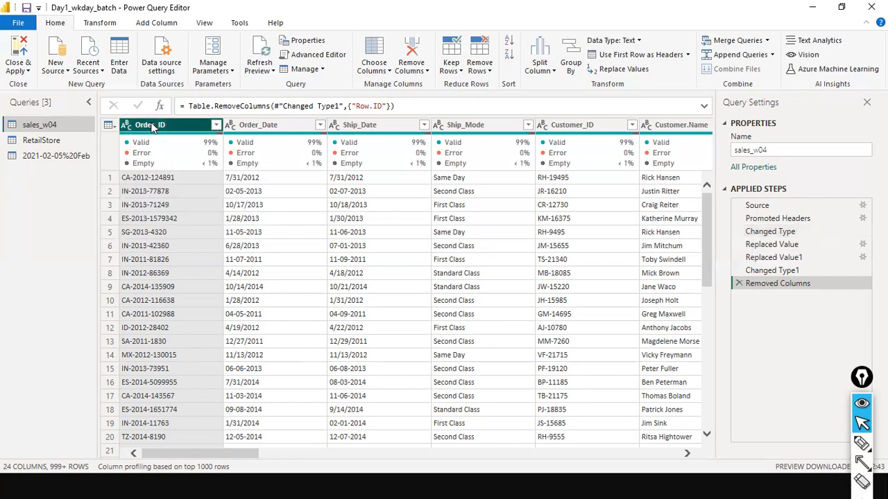
{"action": "right_click", "coordinate": [182, 124]}
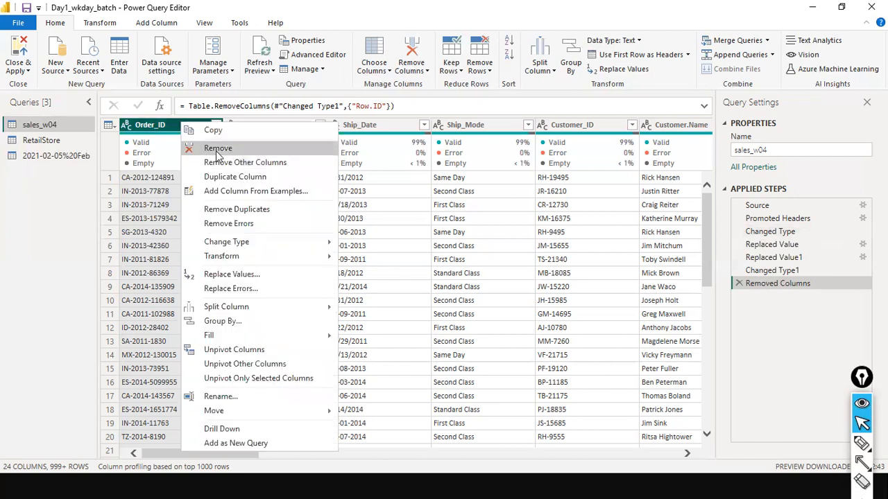
{"action": "left_click", "coordinate": [24, 230]}
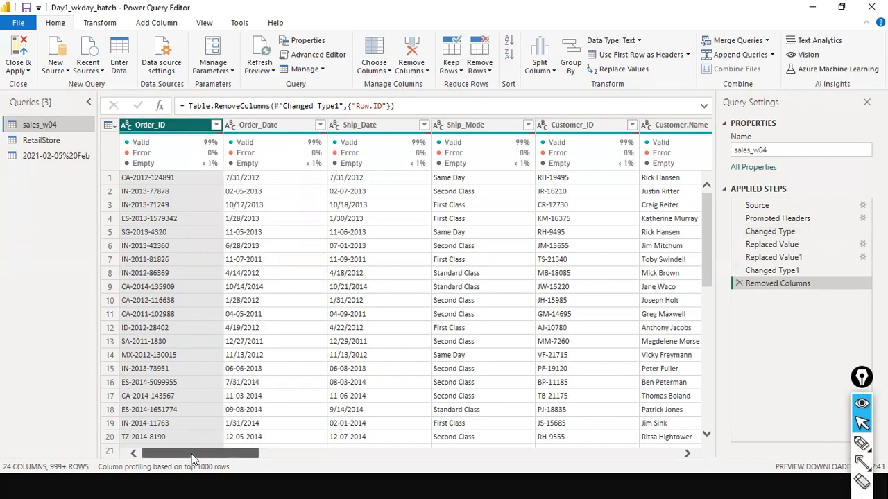
{"action": "left_click_drag", "start_coordinate": [217, 453], "coordinate": [590, 454]}
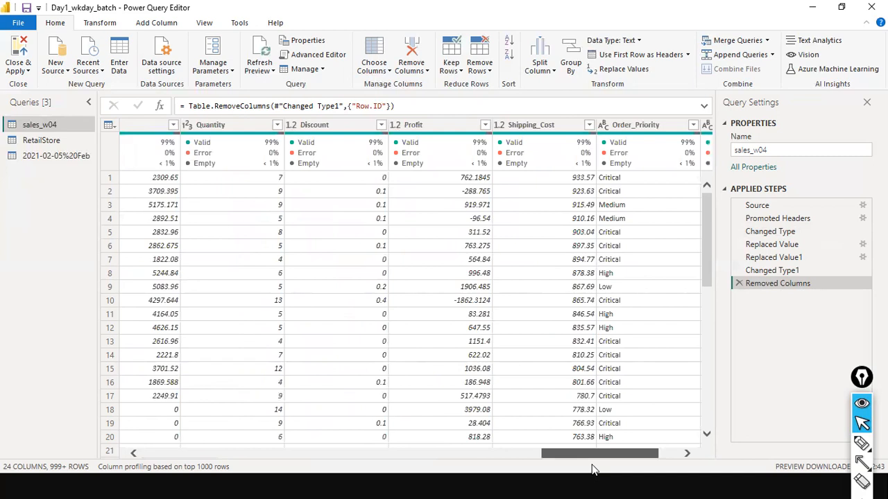
{"action": "left_click_drag", "start_coordinate": [592, 464], "coordinate": [649, 464]}
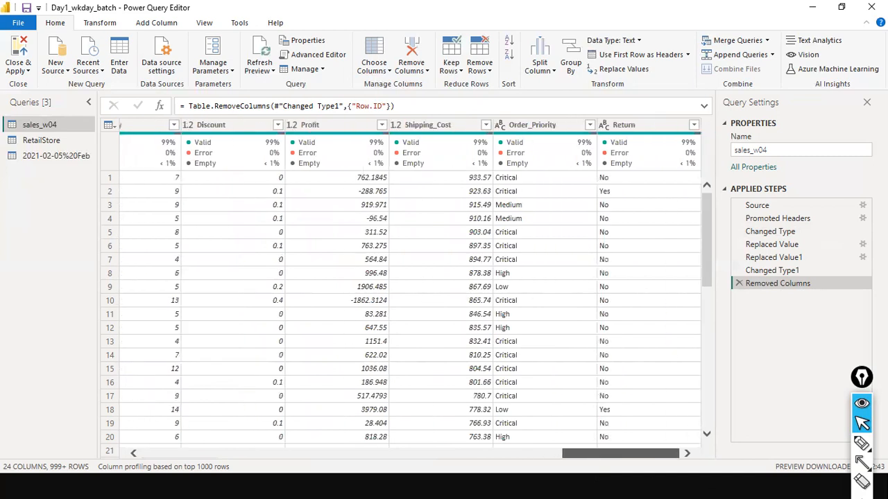
{"action": "left_click_drag", "start_coordinate": [577, 452], "coordinate": [342, 436]}
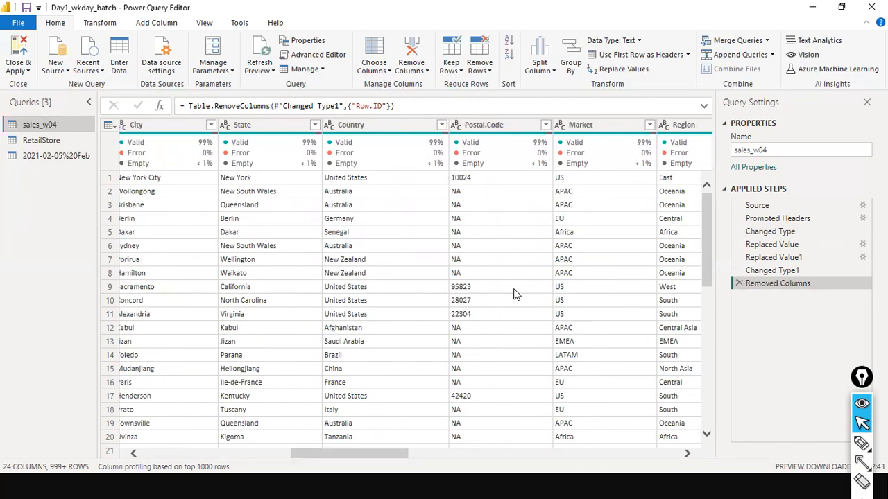
{"action": "right_click", "coordinate": [508, 124]}
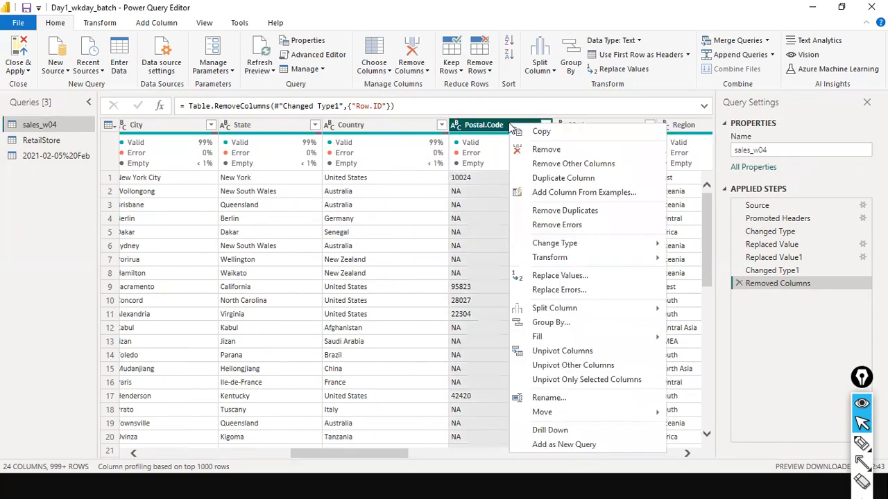
{"action": "left_click", "coordinate": [533, 163]}
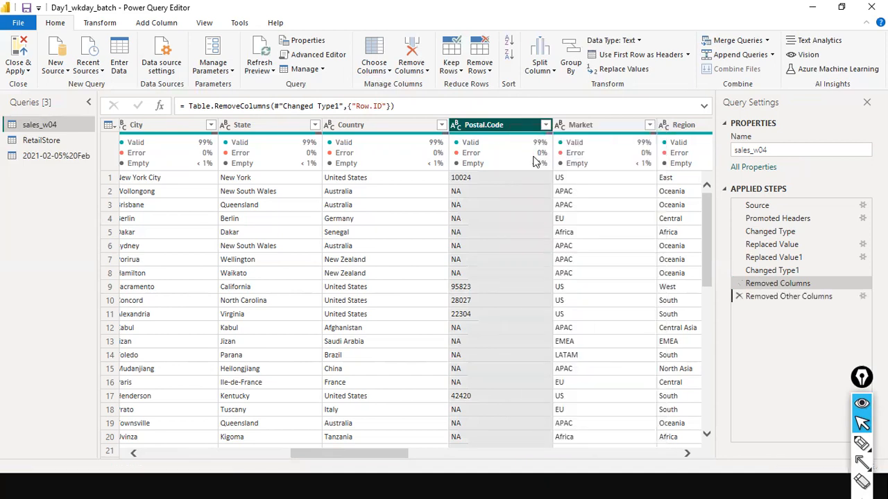
{"action": "left_click", "coordinate": [738, 296]}
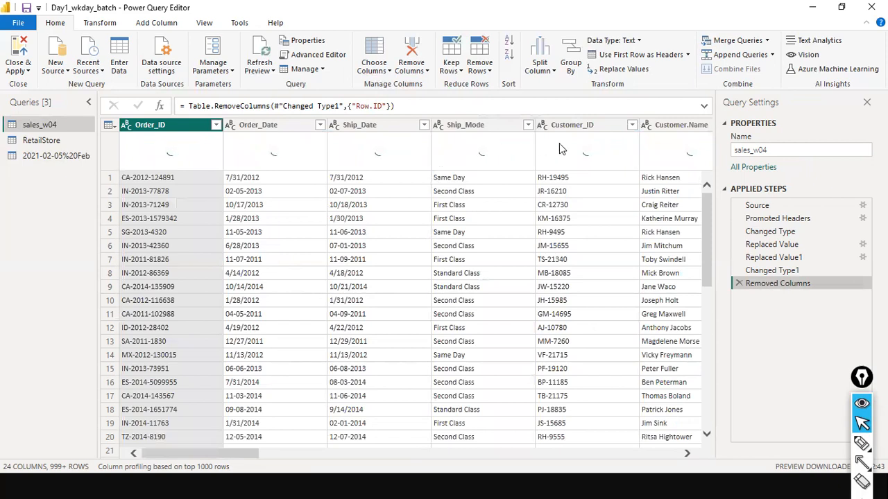
{"action": "left_click_drag", "start_coordinate": [247, 453], "coordinate": [388, 427]}
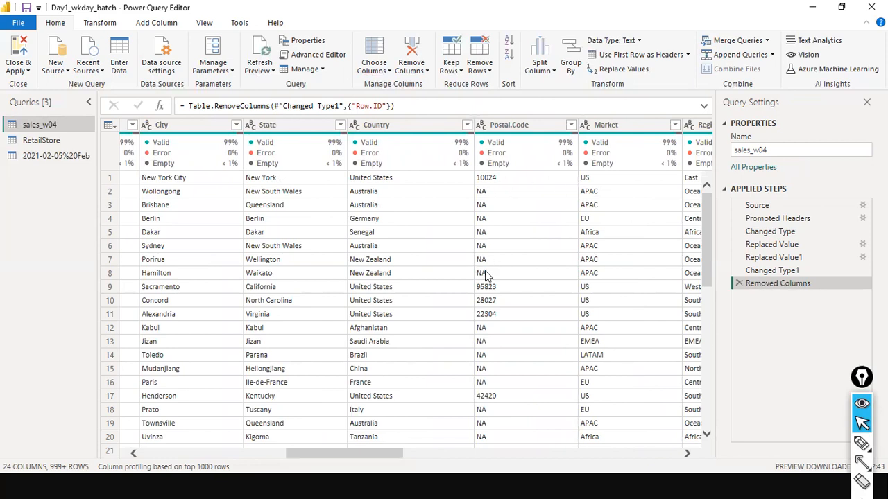
{"action": "left_click", "coordinate": [520, 125]}
{"action": "right_click", "coordinate": [520, 125]}
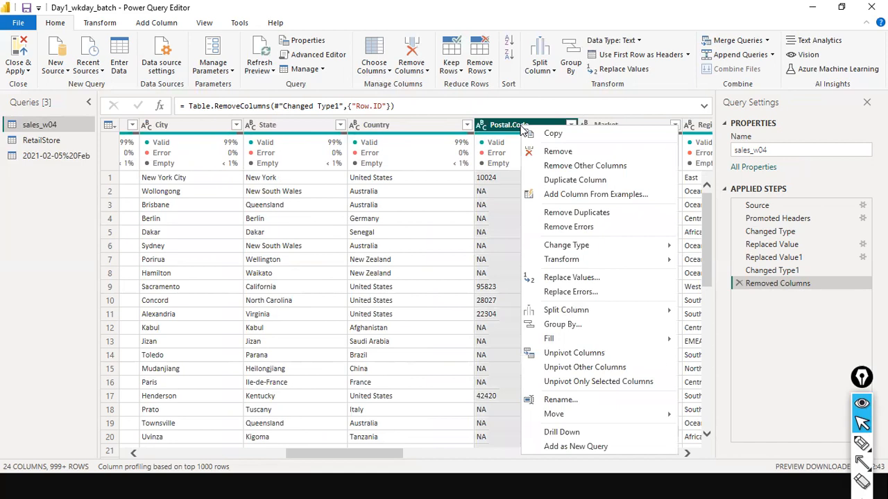
{"action": "left_click", "coordinate": [558, 152]}
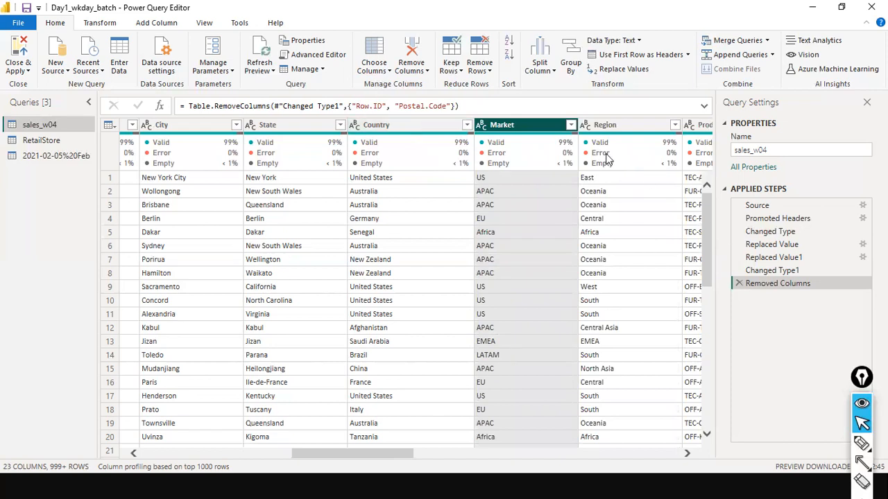
{"action": "right_click", "coordinate": [518, 124]}
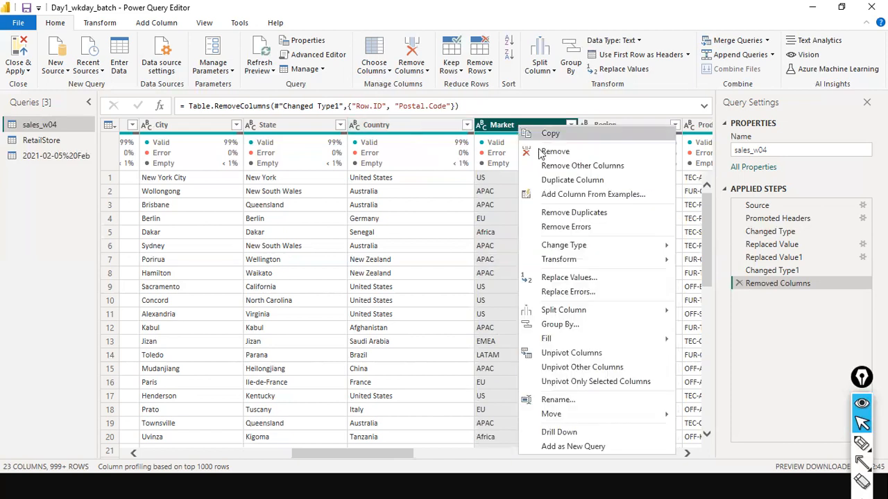
{"action": "left_click", "coordinate": [504, 133]}
{"action": "left_click_drag", "start_coordinate": [462, 106], "coordinate": [24, 99]}
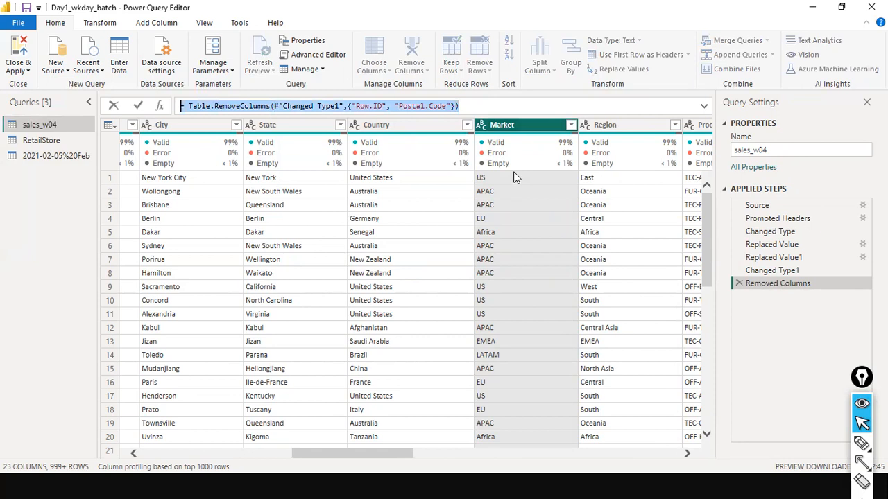
{"action": "left_click", "coordinate": [480, 103]}
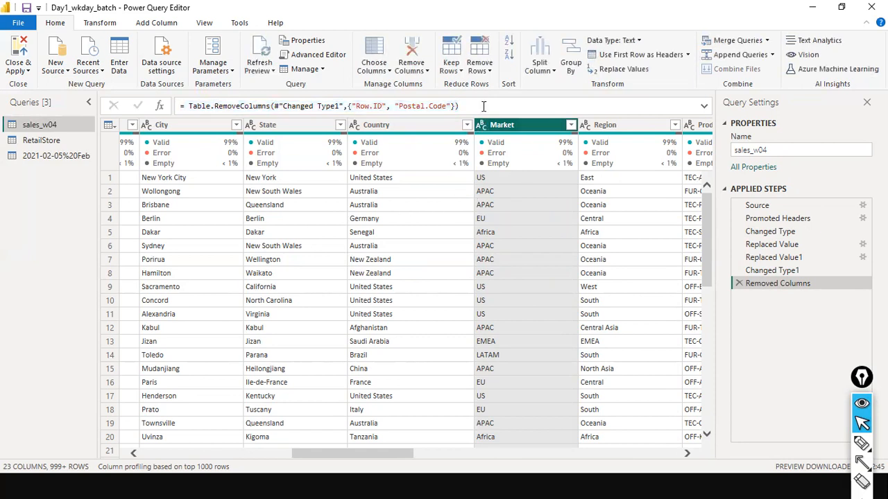
{"action": "left_click_drag", "start_coordinate": [484, 106], "coordinate": [372, 105]}
{"action": "left_click", "coordinate": [57, 80]}
{"action": "left_click", "coordinate": [312, 106]}
{"action": "left_click", "coordinate": [402, 108]}
{"action": "left_click", "coordinate": [447, 102]}
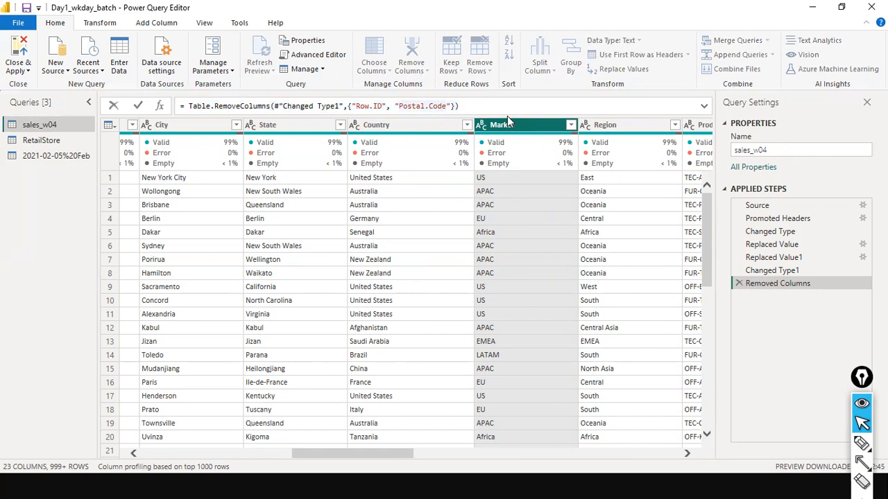
{"action": "key", "text": "End"}
{"action": "left_click_drag", "start_coordinate": [187, 105], "coordinate": [484, 111]}
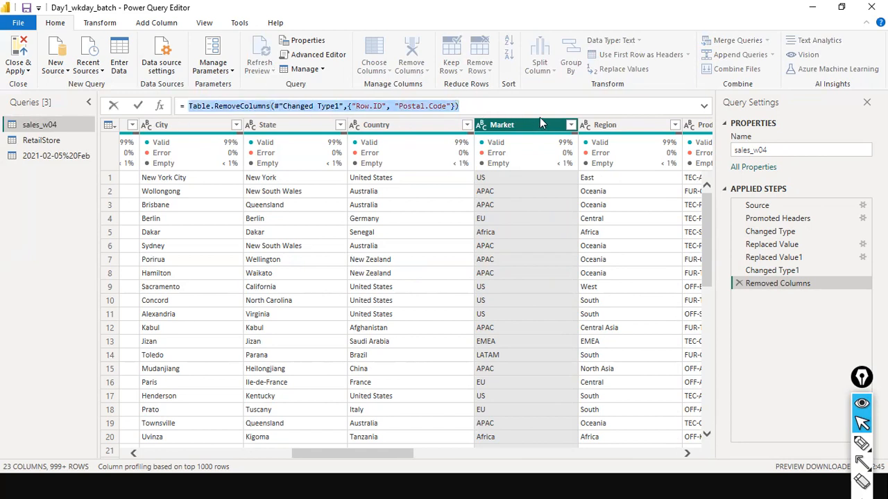
{"action": "key", "text": "Return"}
{"action": "left_click", "coordinate": [429, 105]}
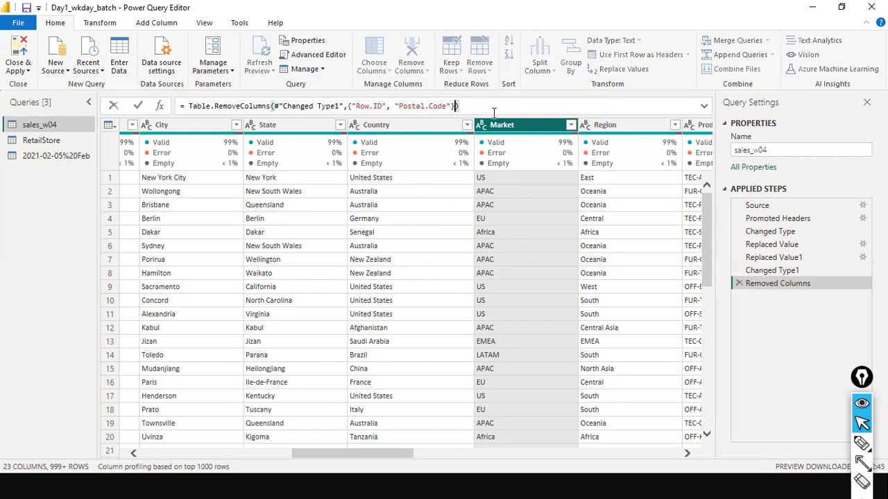
{"action": "left_click_drag", "start_coordinate": [237, 103], "coordinate": [531, 38]}
{"action": "key", "text": "ctrl+shift+3"}
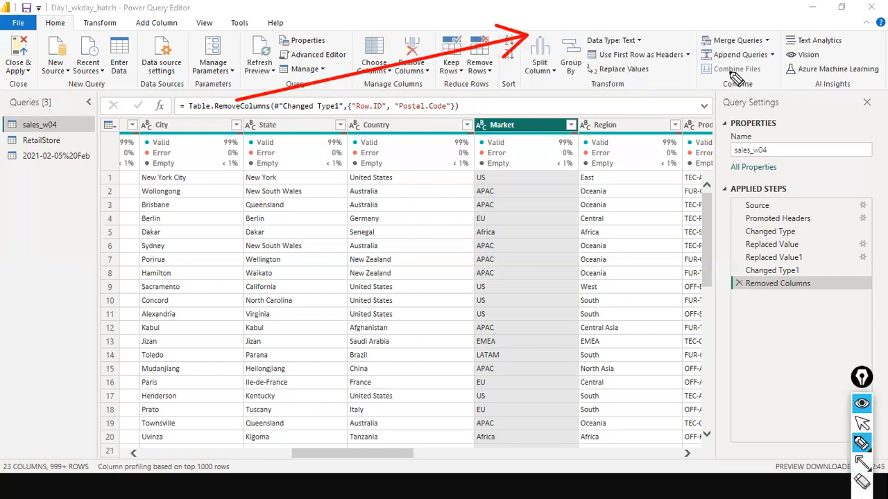
{"action": "mouse_move", "coordinate": [540, 33]}
{"action": "left_mouse_down"}
{"action": "mouse_move", "coordinate": [699, 41]}
{"action": "mouse_move", "coordinate": [694, 32]}
{"action": "left_mouse_up"}
{"action": "left_click_drag", "start_coordinate": [542, 56], "coordinate": [564, 68]}
{"action": "mouse_move", "coordinate": [568, 63]}
{"action": "left_mouse_down"}
{"action": "mouse_move", "coordinate": [581, 60]}
{"action": "mouse_move", "coordinate": [631, 86]}
{"action": "mouse_move", "coordinate": [676, 66]}
{"action": "left_mouse_up"}
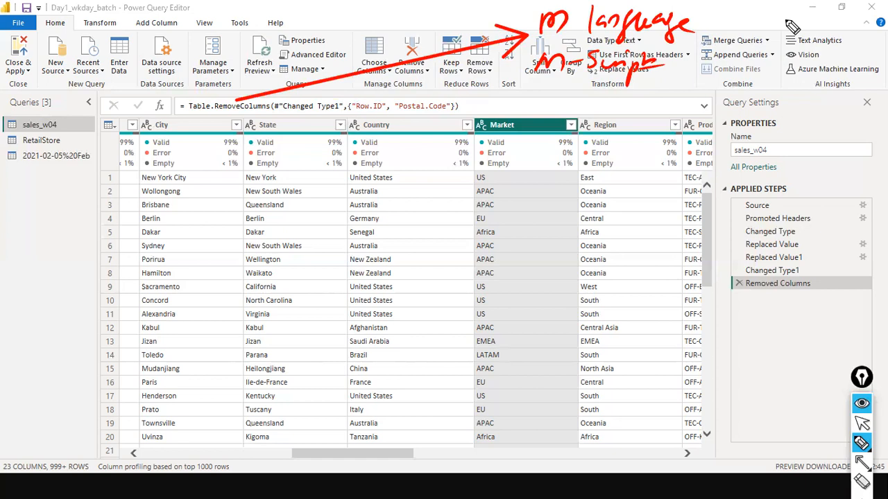
{"action": "key", "text": "super+shift+s"}
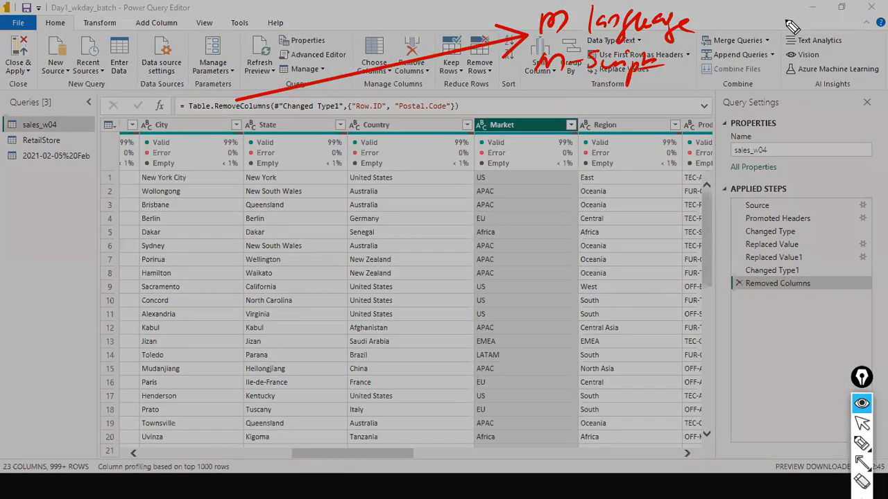
{"action": "key", "text": "ctrl+shift+7"}
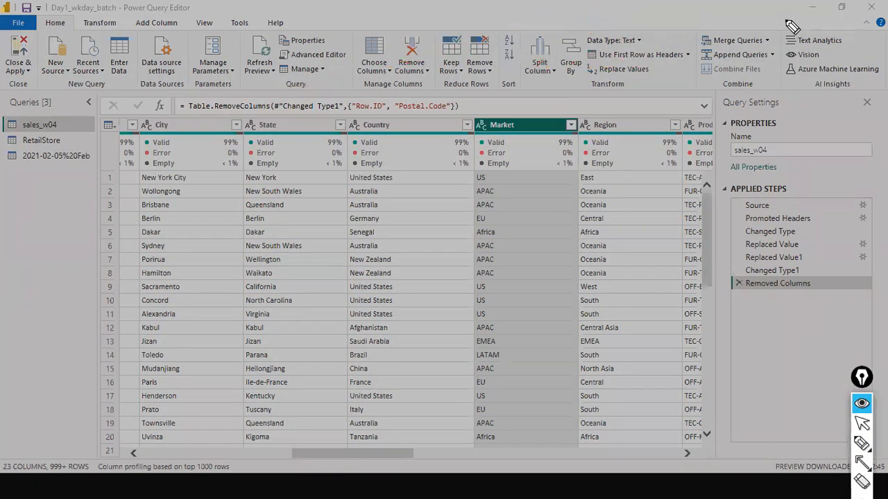
{"action": "left_click", "coordinate": [534, 114]}
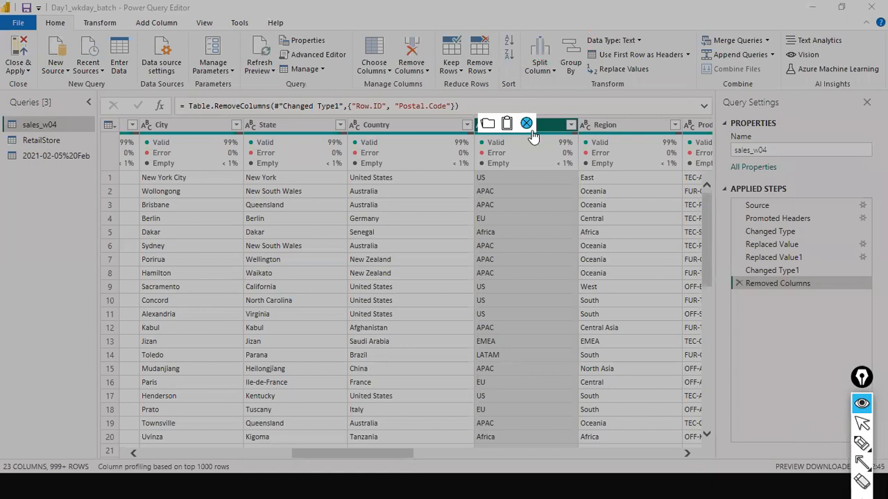
{"action": "left_click", "coordinate": [526, 124]}
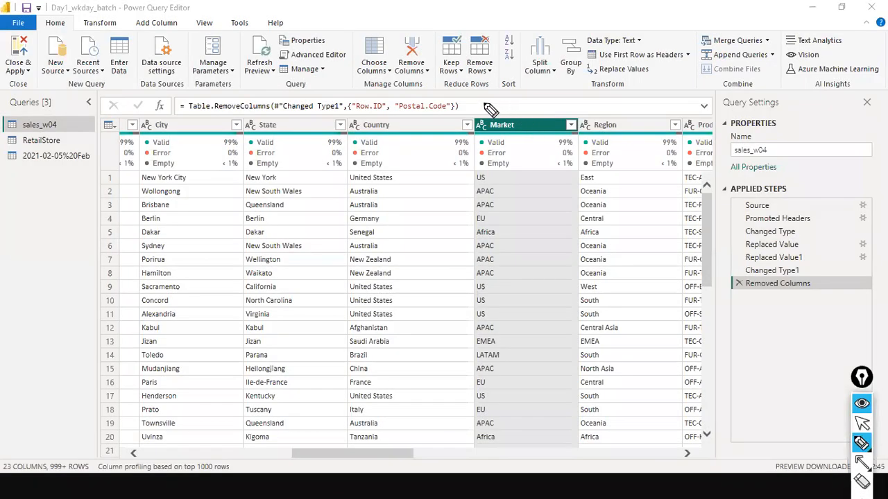
{"action": "key", "text": "ctrl+shift+2"}
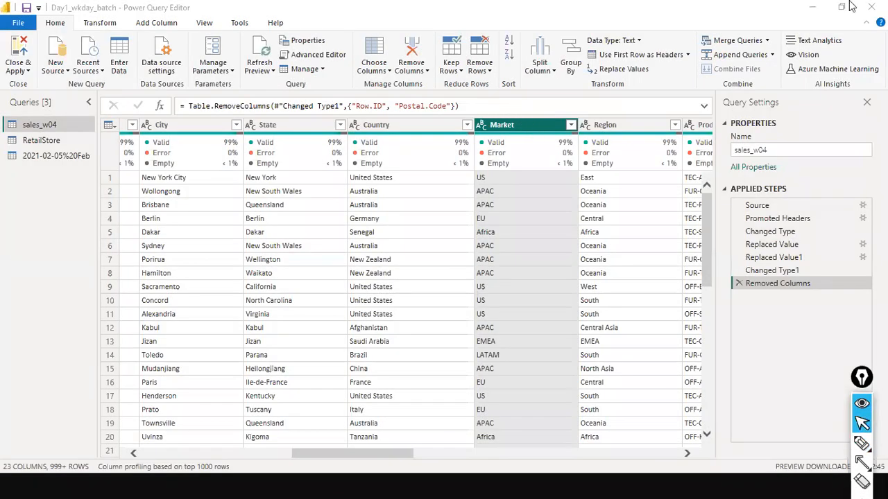
{"action": "left_click", "coordinate": [504, 108]}
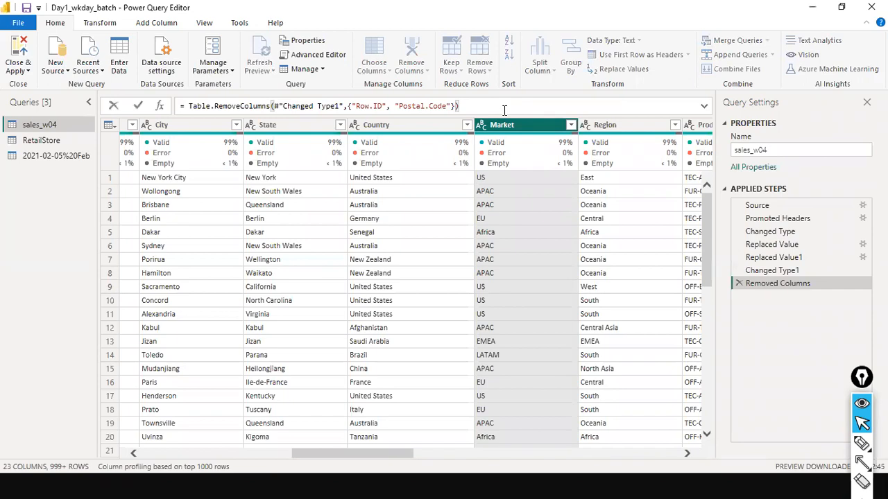
{"action": "left_click_drag", "start_coordinate": [511, 108], "coordinate": [36, 86]}
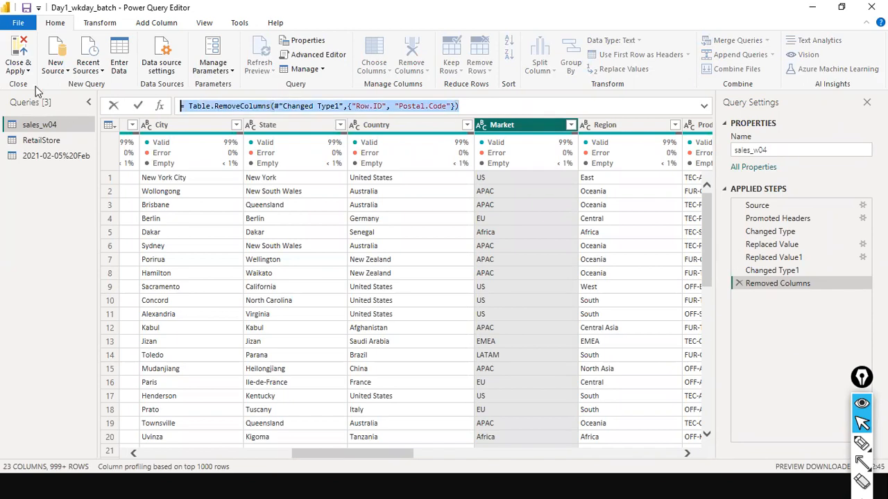
{"action": "right_click", "coordinate": [534, 125]}
{"action": "left_click", "coordinate": [523, 105]}
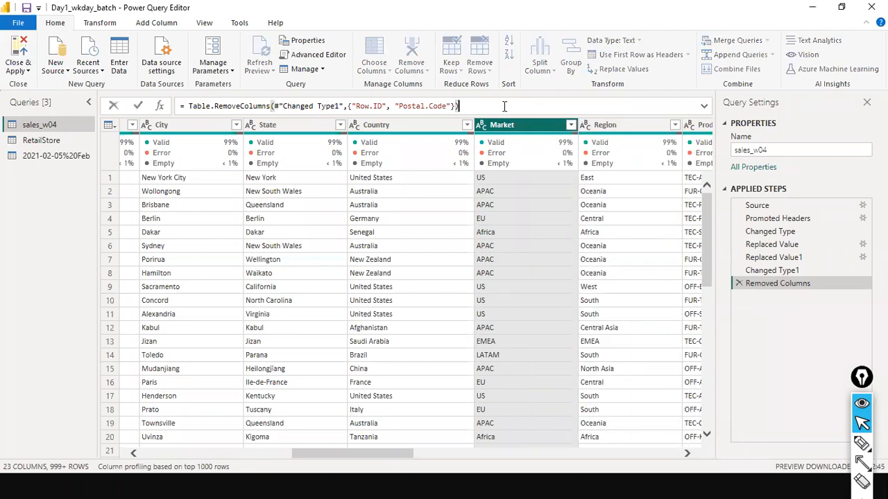
{"action": "left_click_drag", "start_coordinate": [504, 105], "coordinate": [159, 111]}
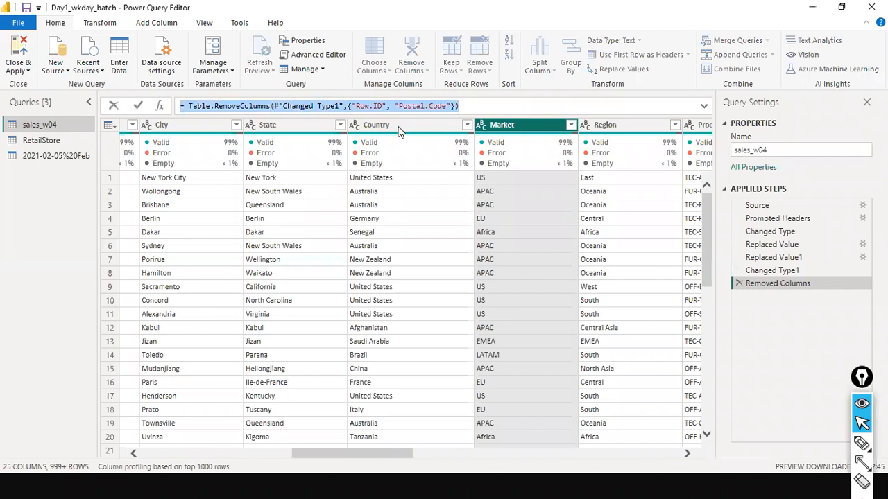
{"action": "right_click", "coordinate": [548, 126]}
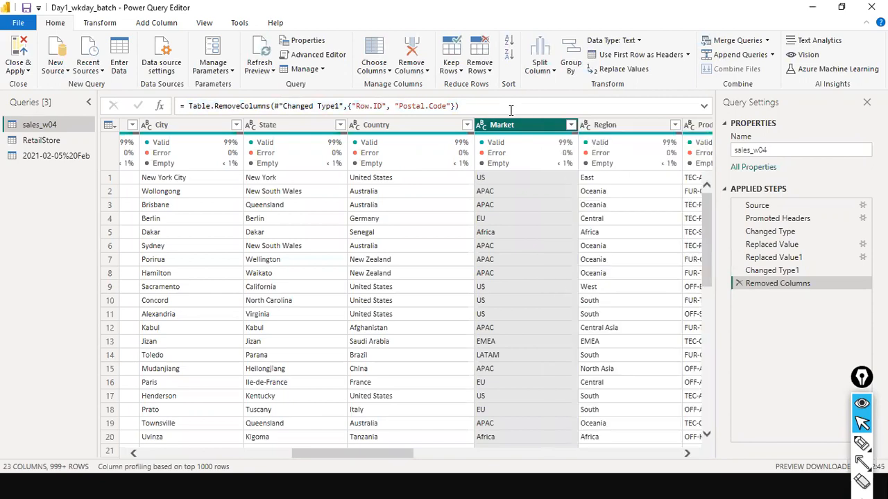
{"action": "left_click", "coordinate": [543, 107]}
{"action": "right_click", "coordinate": [504, 124]}
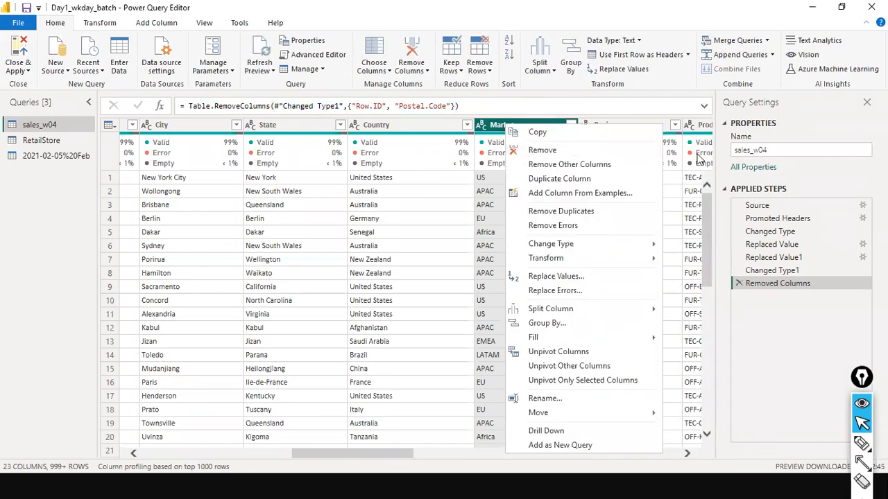
{"action": "left_click", "coordinate": [570, 101]}
{"action": "left_click_drag", "start_coordinate": [459, 105], "coordinate": [115, 104]}
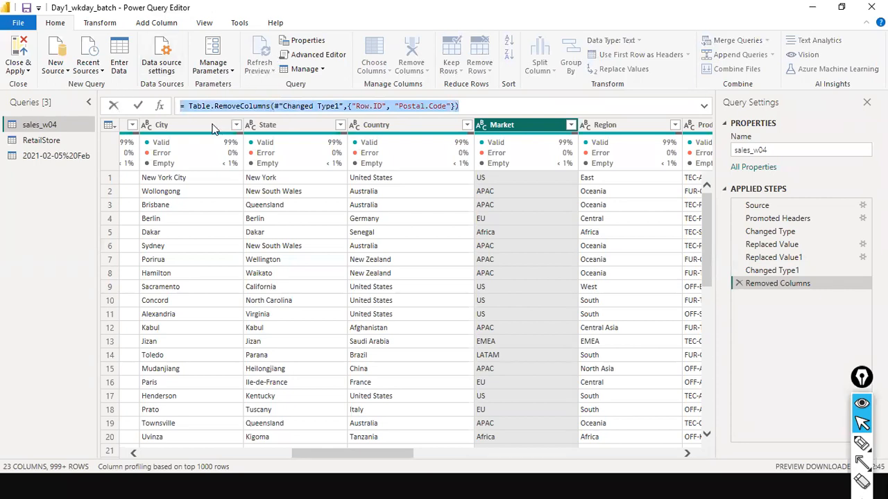
{"action": "left_click", "coordinate": [455, 106]}
{"action": "left_click", "coordinate": [376, 106]}
{"action": "key", "text": "Escape"}
{"action": "left_click", "coordinate": [407, 105]}
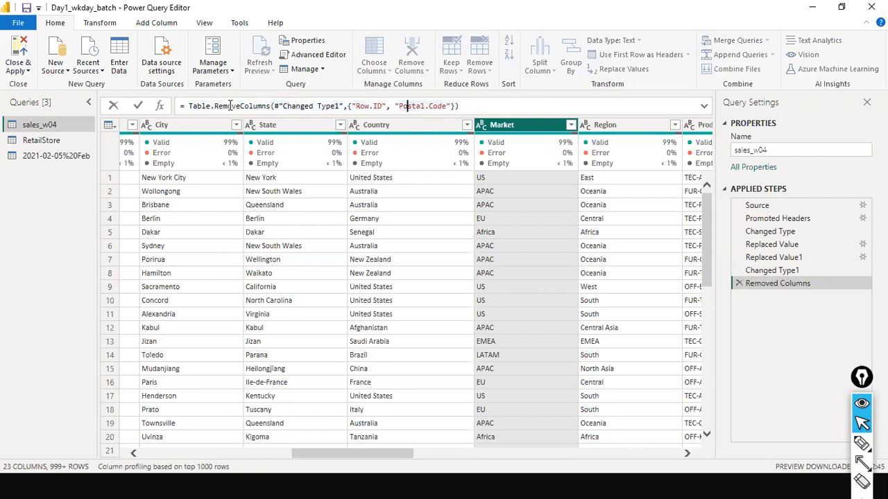
{"action": "left_click_drag", "start_coordinate": [209, 107], "coordinate": [276, 106]}
{"action": "left_click", "coordinate": [359, 107]}
{"action": "left_click", "coordinate": [483, 105]}
{"action": "left_click_drag", "start_coordinate": [319, 107], "coordinate": [187, 104]}
{"action": "left_click", "coordinate": [221, 105]}
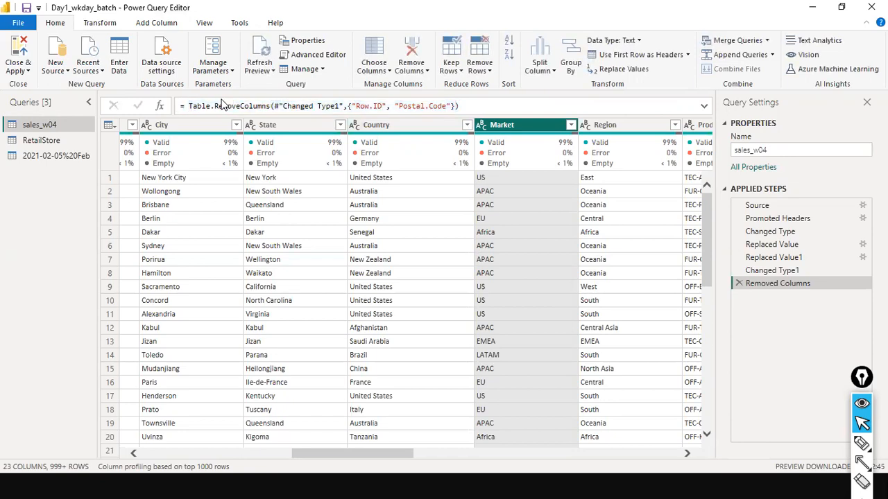
{"action": "mouse_move", "coordinate": [283, 106]}
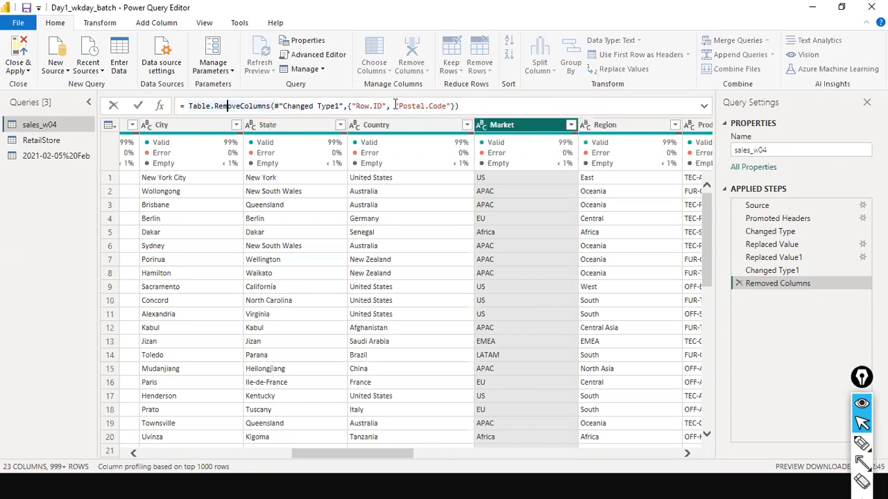
{"action": "right_click", "coordinate": [539, 126]}
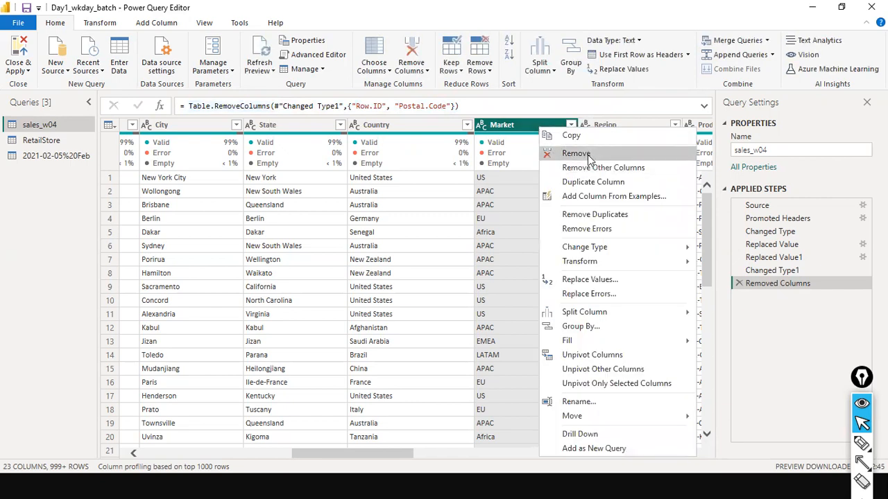
{"action": "left_click", "coordinate": [404, 108]}
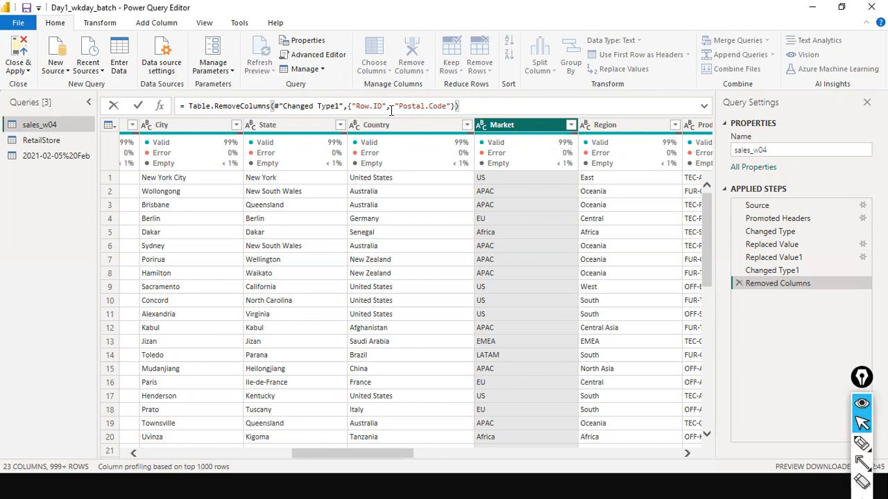
{"action": "left_click_drag", "start_coordinate": [389, 107], "coordinate": [450, 107]}
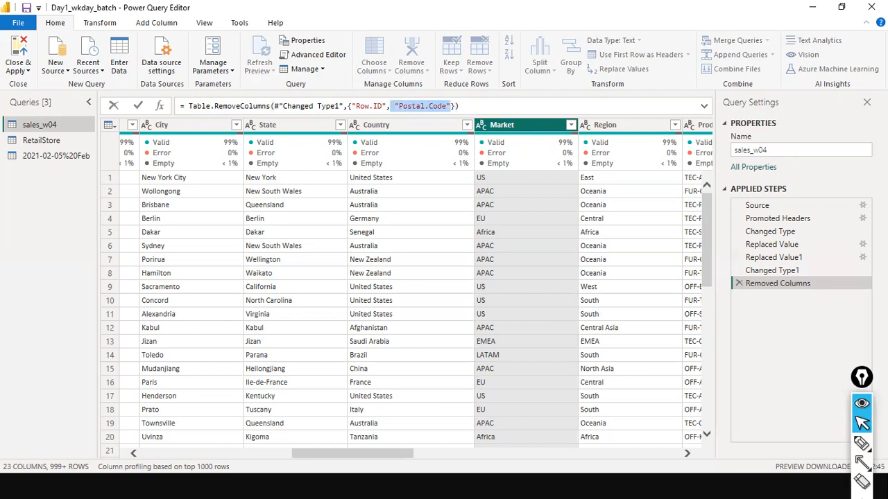
{"action": "key", "text": "BackSpace"}
{"action": "key", "text": "BackSpace"}
{"action": "type", "text": "/"}
{"action": "key", "text": "BackSpace"}
{"action": "key", "text": "Return"}
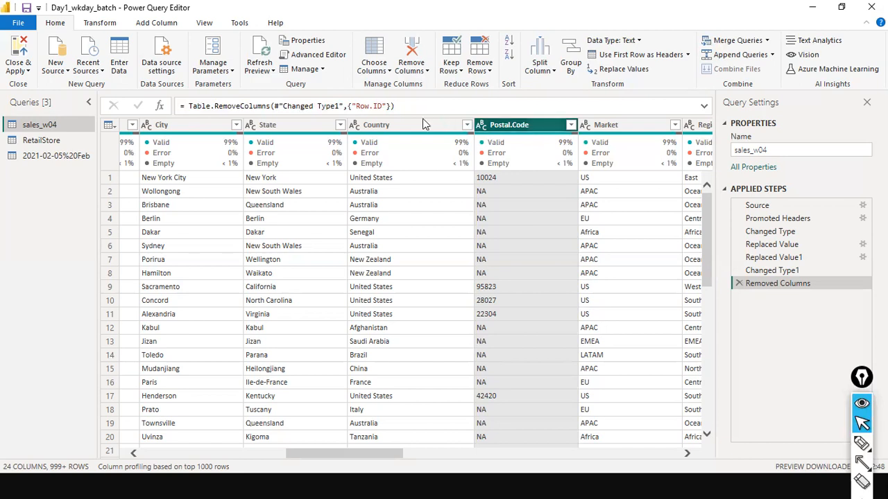
{"action": "left_click", "coordinate": [367, 105]}
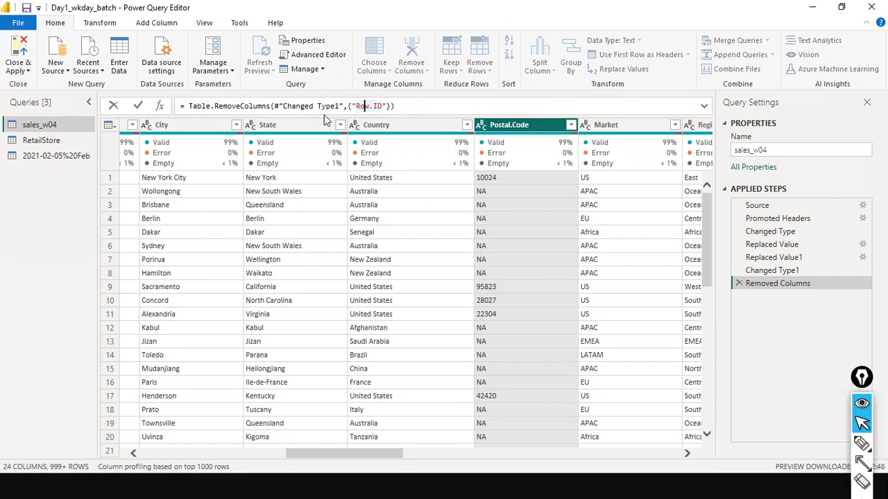
{"action": "double_click", "coordinate": [377, 106]}
{"action": "left_click", "coordinate": [386, 105]}
{"action": "right_click", "coordinate": [530, 126]}
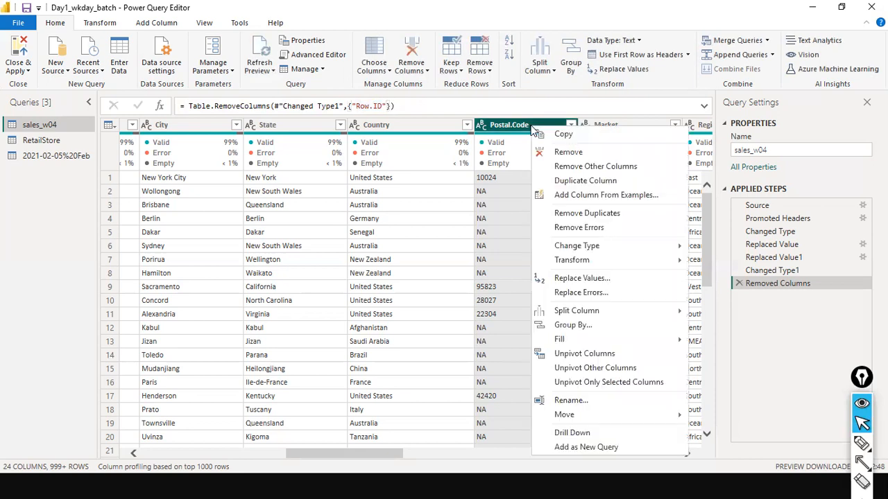
{"action": "key", "text": "Escape"}
{"action": "key", "text": "Delete"}
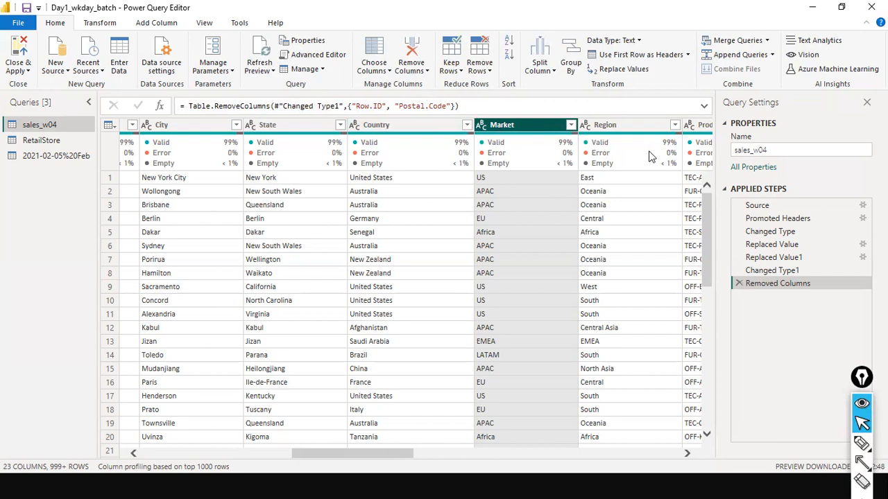
{"action": "left_click", "coordinate": [418, 109]}
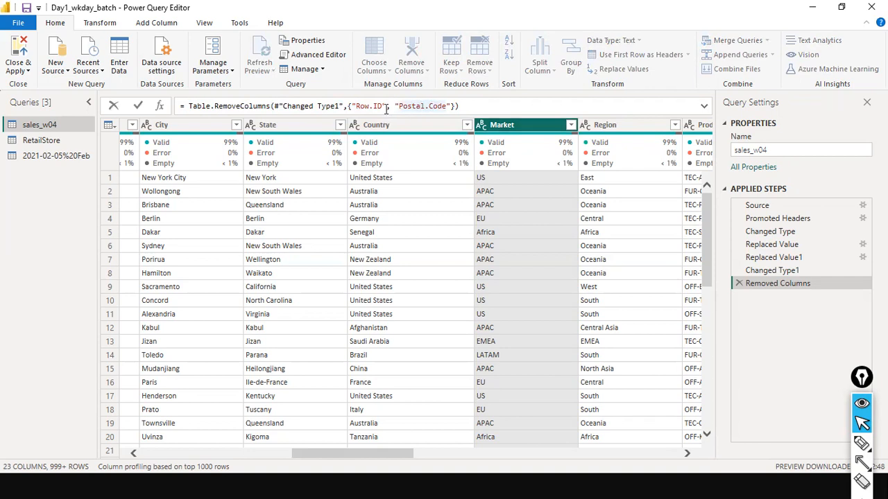
{"action": "left_click", "coordinate": [482, 111]}
{"action": "left_click_drag", "start_coordinate": [205, 85], "coordinate": [62, 72]}
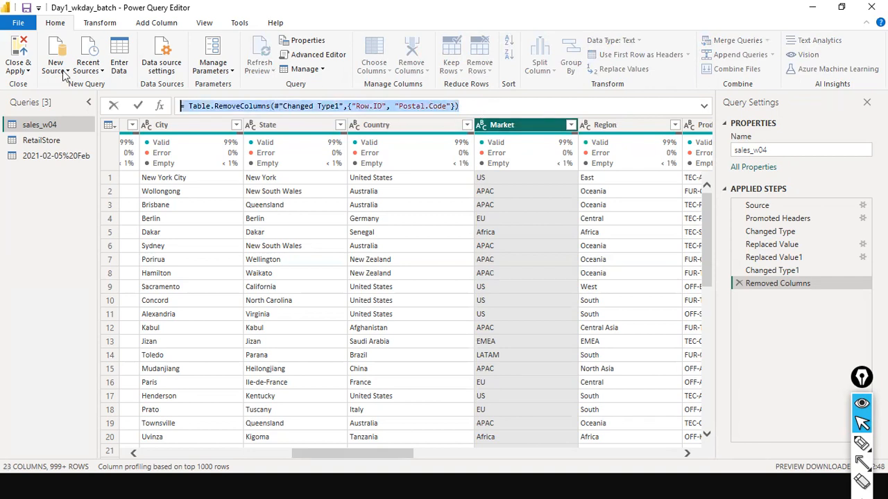
{"action": "left_click", "coordinate": [377, 104]}
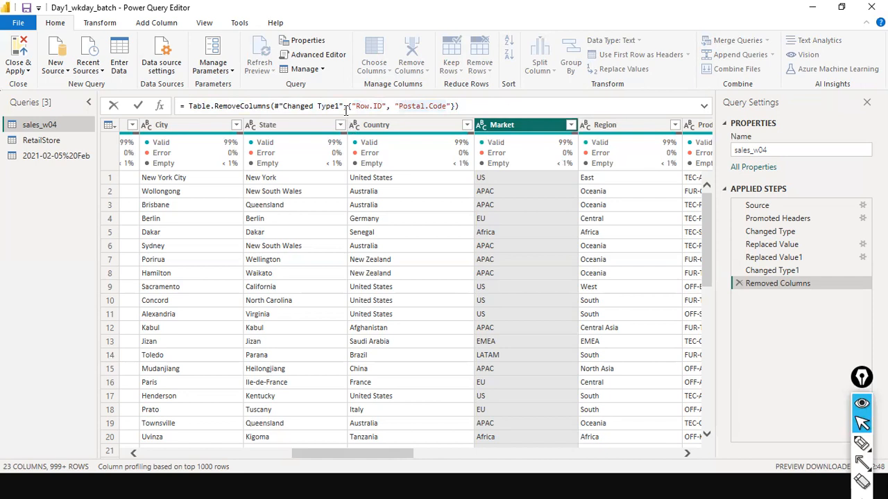
{"action": "left_click", "coordinate": [465, 104]}
{"action": "left_click", "coordinate": [753, 272]}
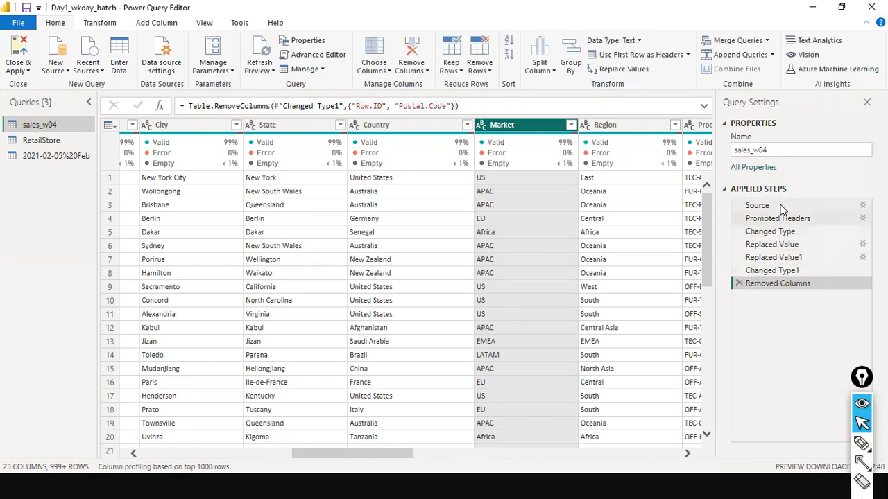
{"action": "left_click_drag", "start_coordinate": [753, 64], "coordinate": [762, 177]}
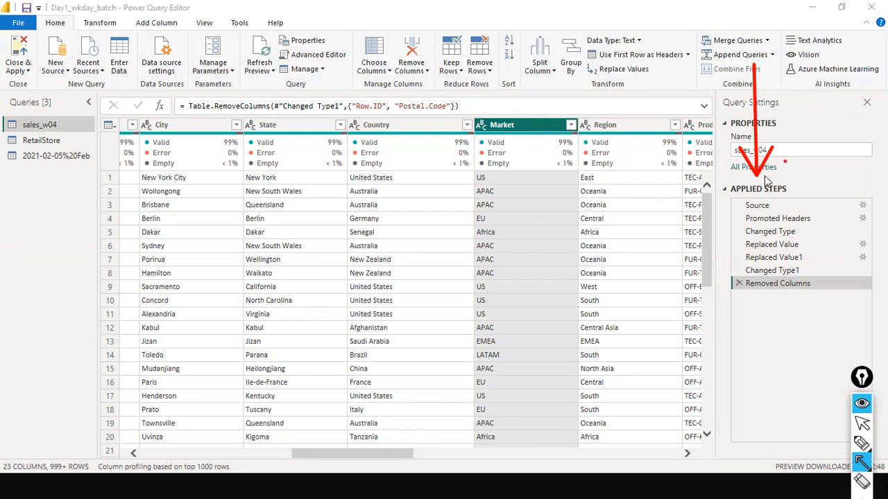
- Preview the Source step showing sales_w04.csv raw in 25 generic columns
{"action": "key", "text": "Escape"}
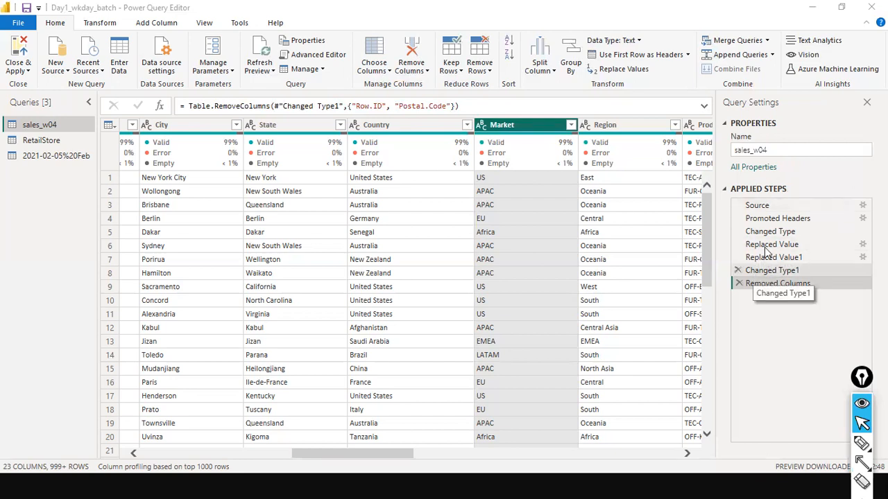
{"action": "left_click", "coordinate": [751, 206]}
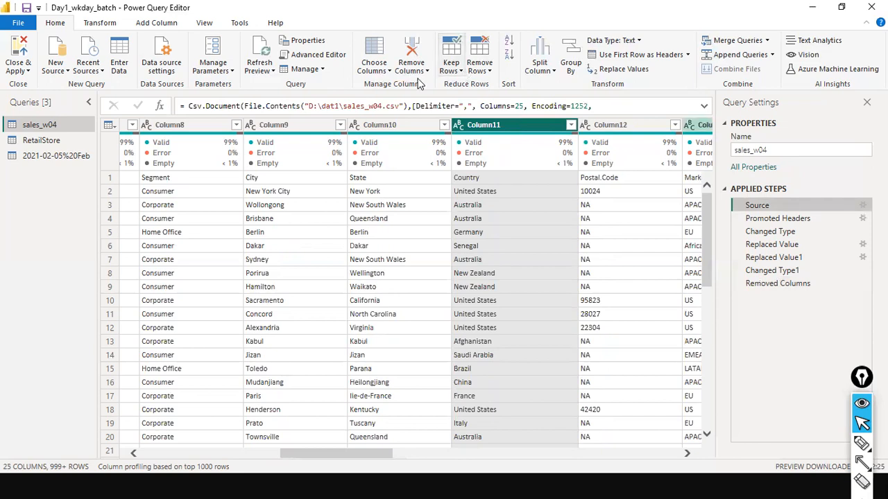
{"action": "left_click", "coordinate": [378, 105]}
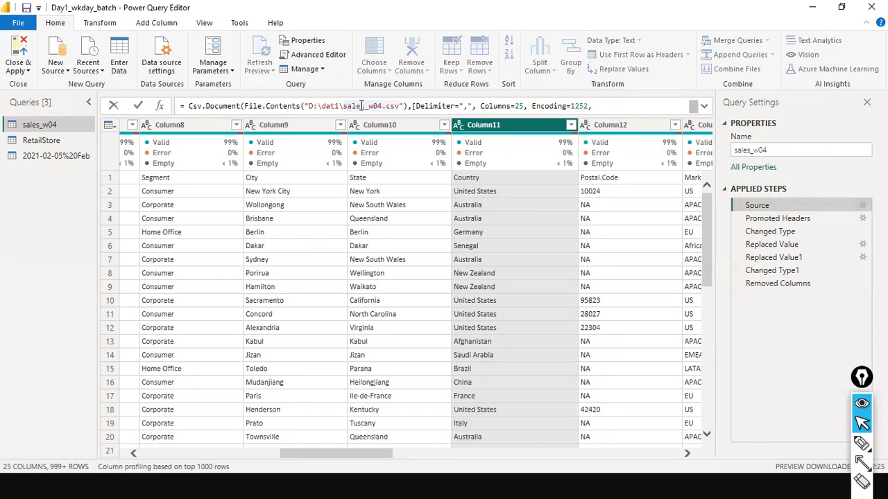
- Return to the query editor and preview the Changed Type and Promoted Headers steps
{"action": "key", "text": "alt+Tab"}
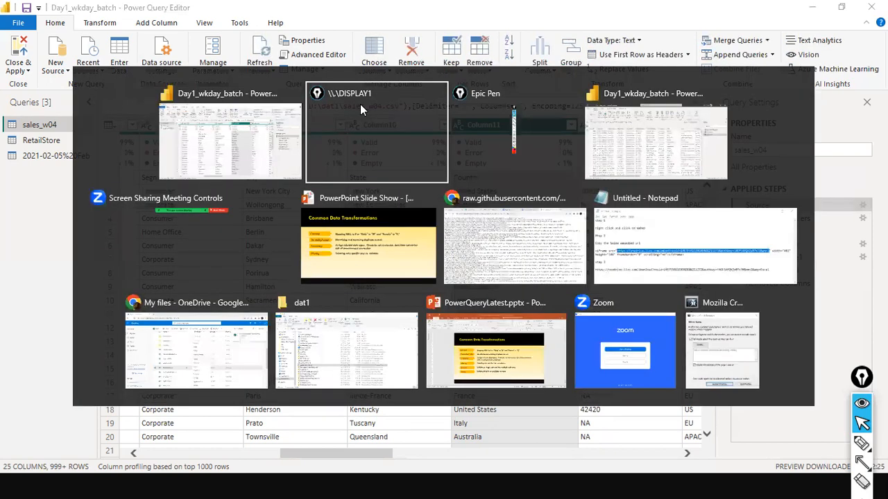
{"action": "key", "text": "alt"}
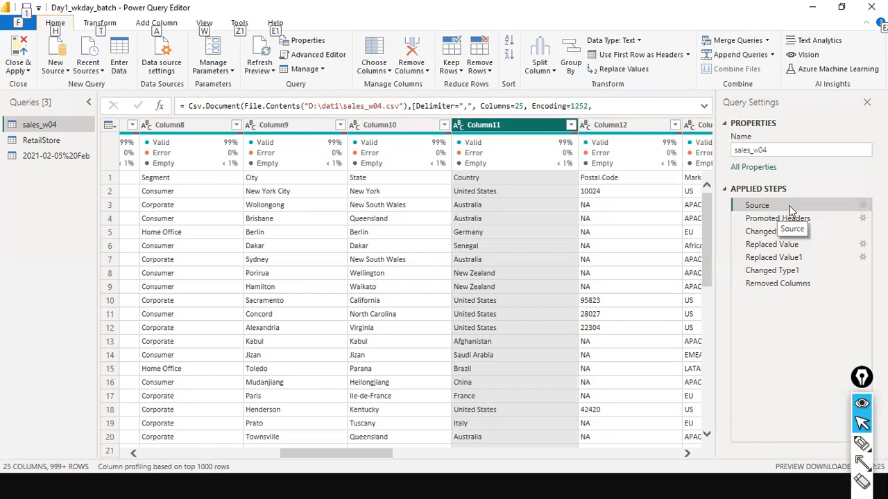
{"action": "left_click", "coordinate": [764, 221]}
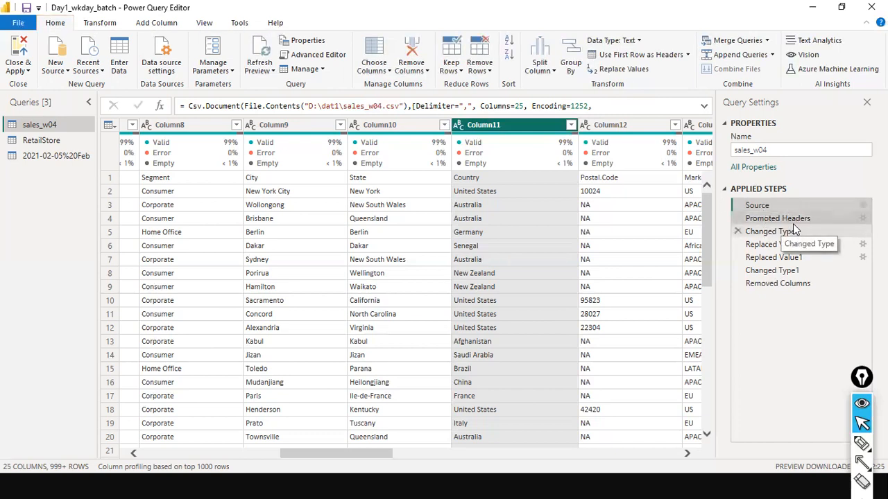
{"action": "left_click", "coordinate": [792, 227]}
{"action": "left_click", "coordinate": [796, 219]}
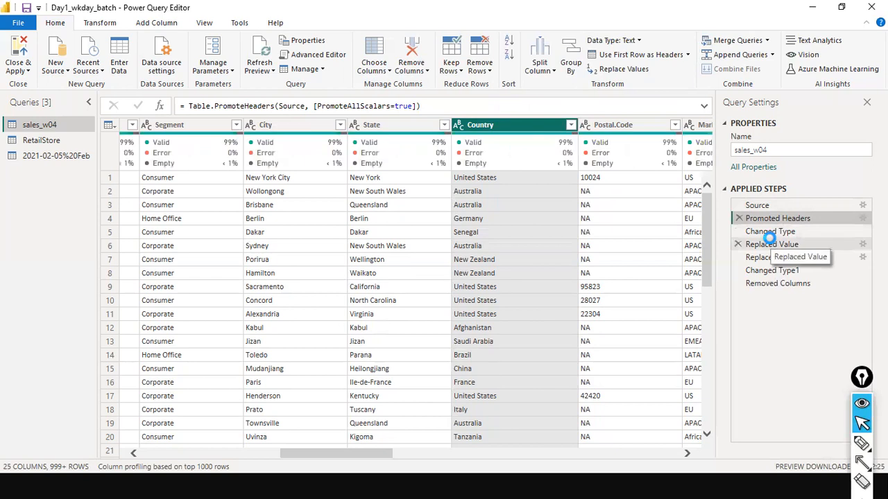
- Inspect the Replaced Value dialog, cancel it, reselect the step and scroll to Sales
{"action": "left_click", "coordinate": [775, 243]}
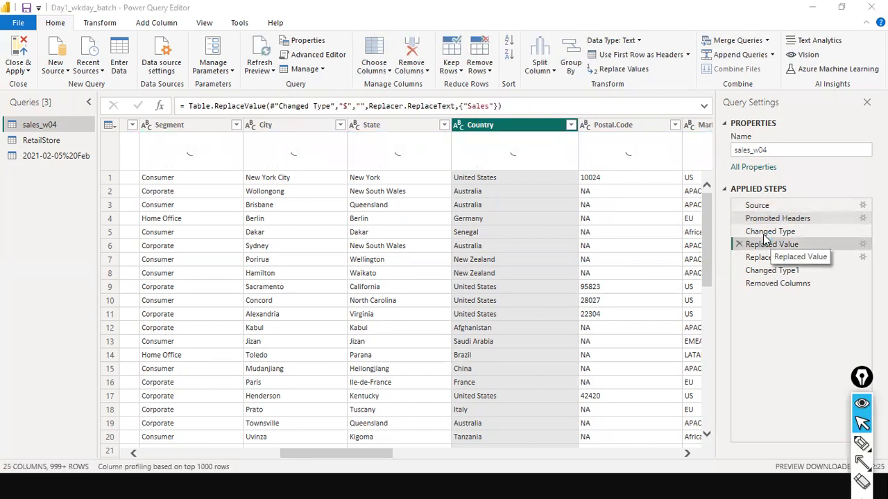
{"action": "double_click", "coordinate": [765, 241]}
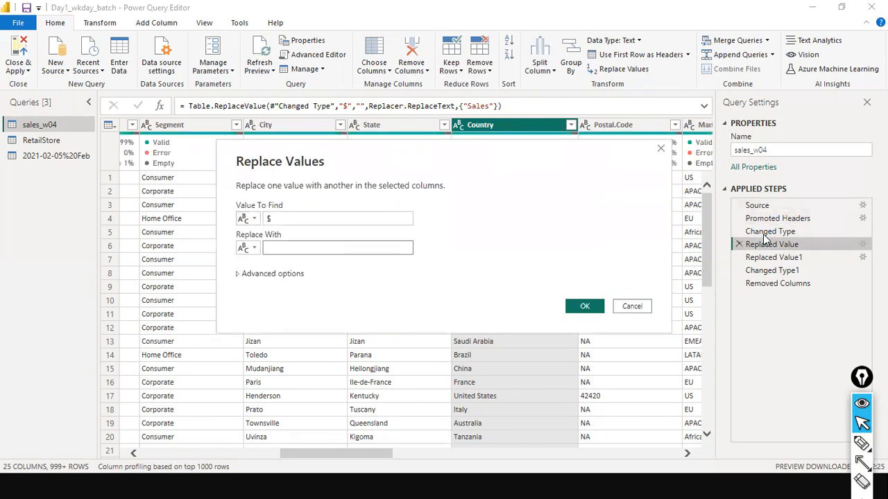
{"action": "left_click", "coordinate": [630, 307]}
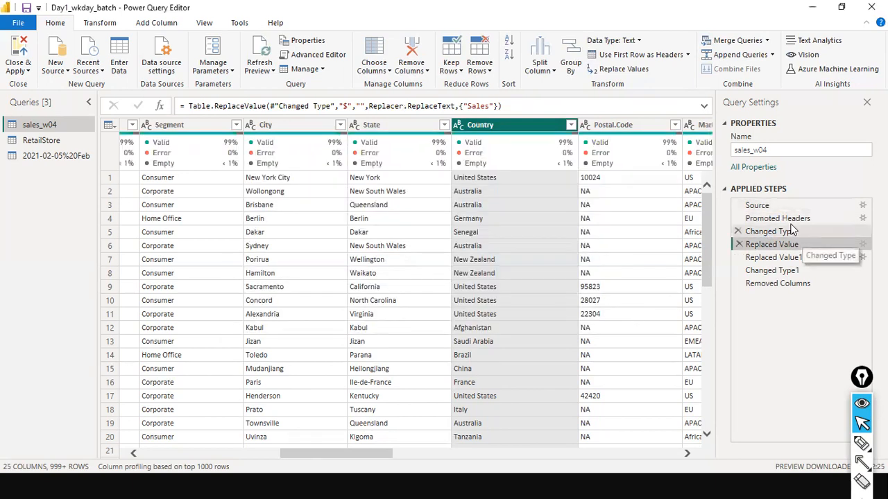
{"action": "left_click", "coordinate": [787, 230]}
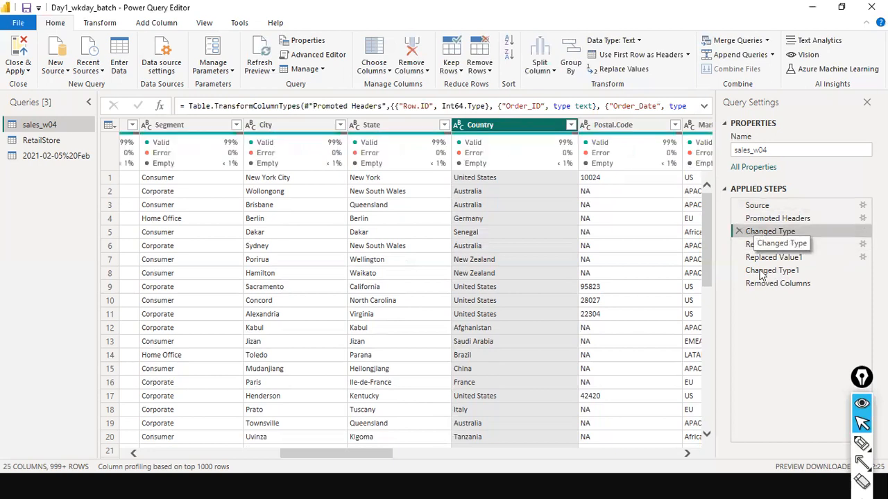
{"action": "left_click", "coordinate": [769, 247]}
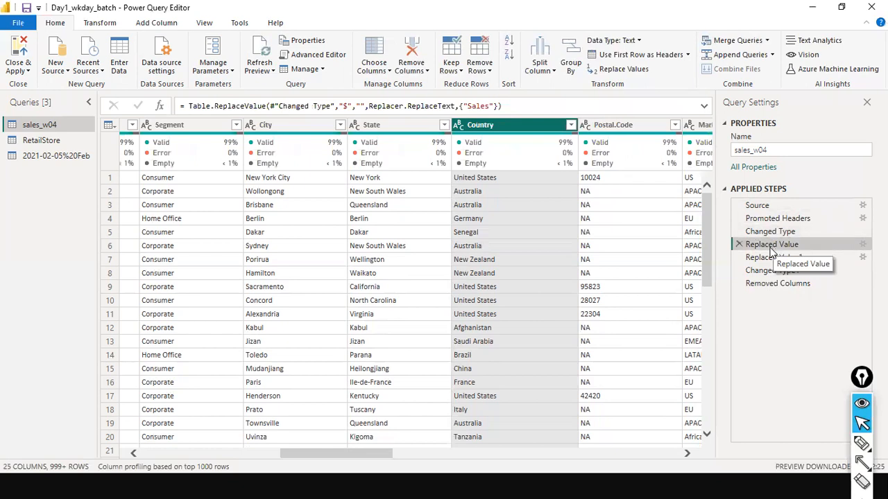
{"action": "left_click_drag", "start_coordinate": [330, 453], "coordinate": [577, 448]}
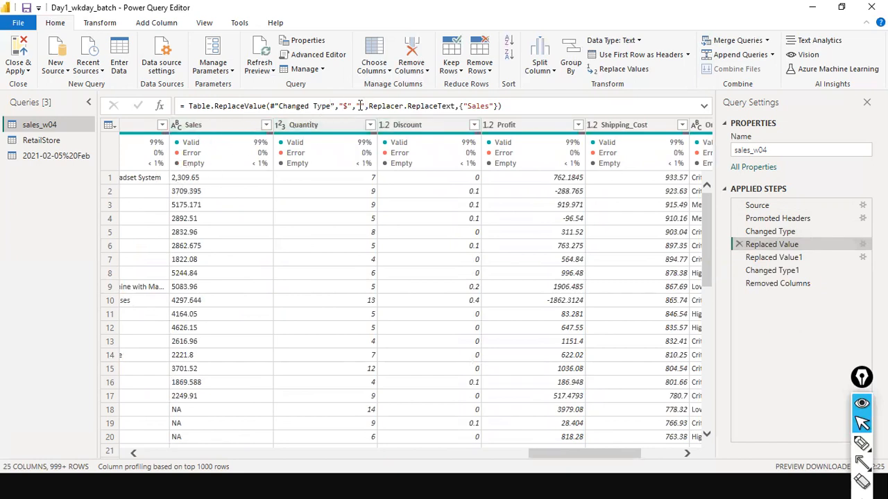
- Preview Replaced Value1 (NA to 0), Changed Type1 (Sales as number), then Removed Columns
{"action": "left_click", "coordinate": [361, 107]}
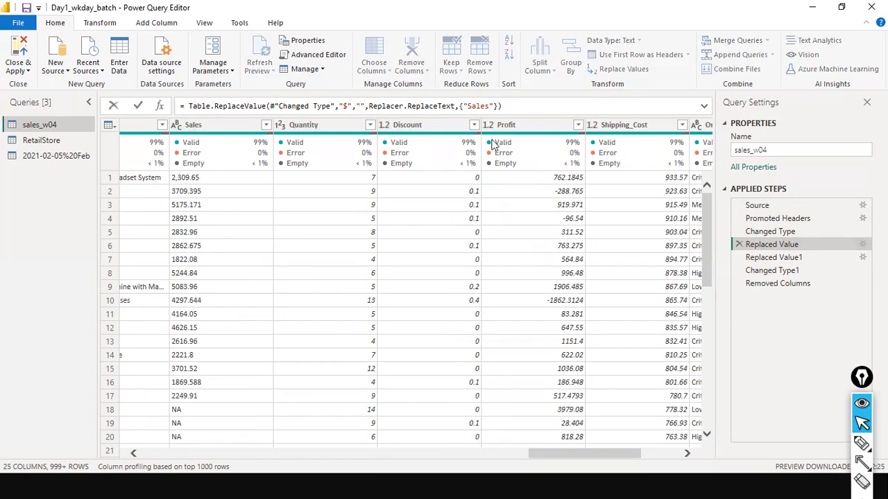
{"action": "left_click", "coordinate": [780, 260]}
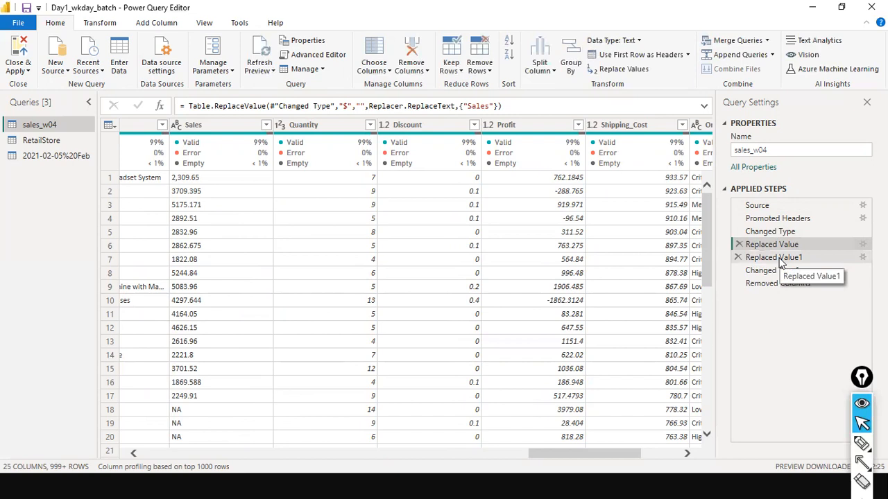
{"action": "left_click", "coordinate": [781, 260]}
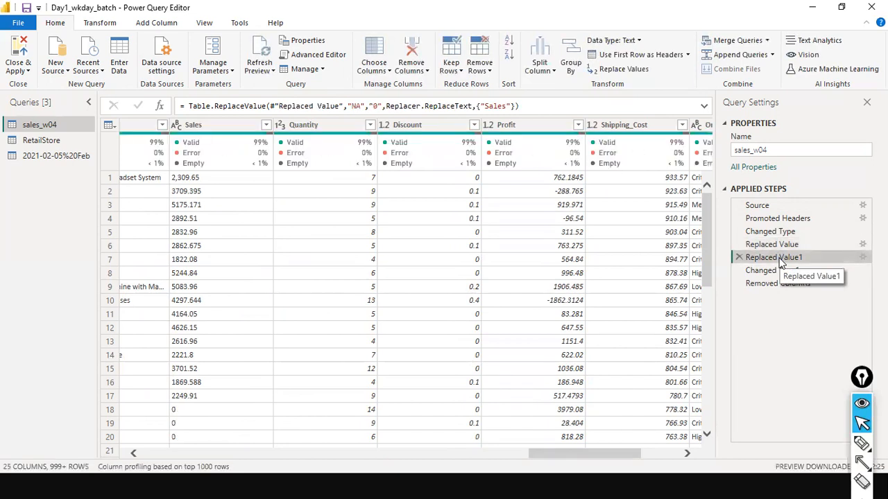
{"action": "scroll", "coordinate": [233, 386], "scroll_direction": "down", "scroll_amount": 4}
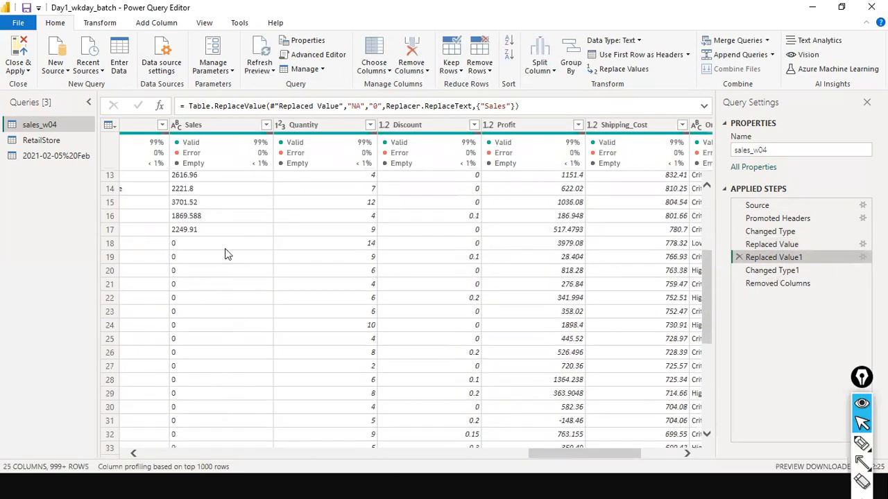
{"action": "scroll", "coordinate": [224, 270], "scroll_direction": "up", "scroll_amount": 2}
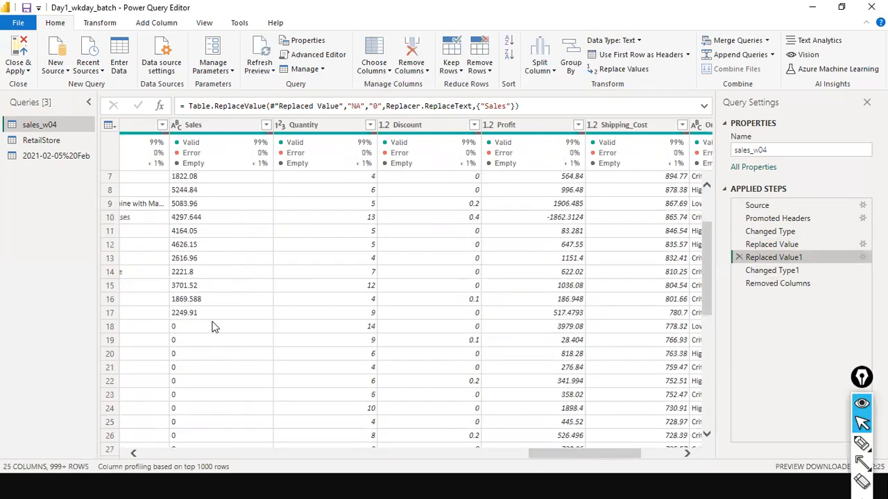
{"action": "left_click", "coordinate": [781, 271]}
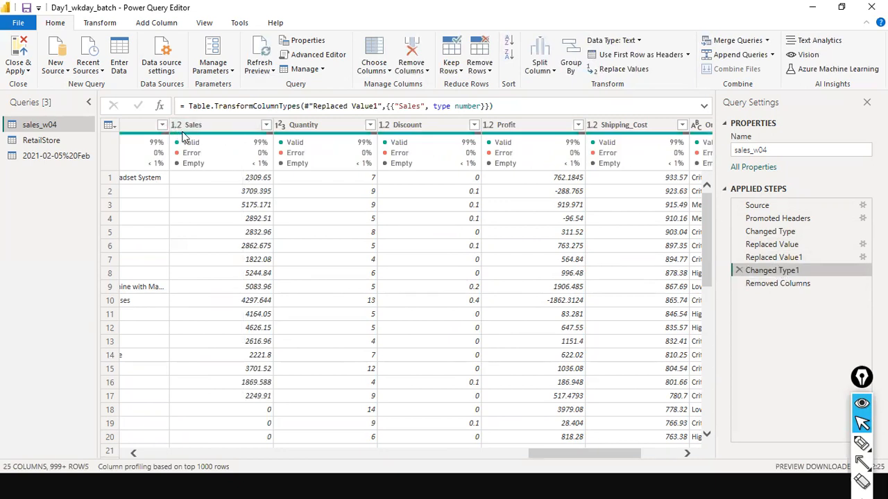
{"action": "left_click", "coordinate": [787, 285]}
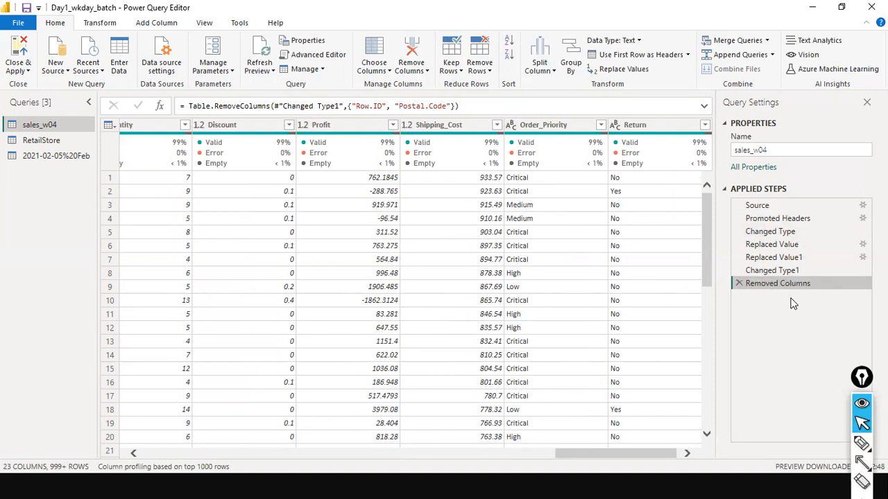
- Revisit the Changed Type1 formula, then select Removed Columns and its whole Table.RemoveColumns formula
{"action": "key", "text": "ctrl+shift+a"}
{"action": "left_click_drag", "start_coordinate": [791, 360], "coordinate": [783, 292]}
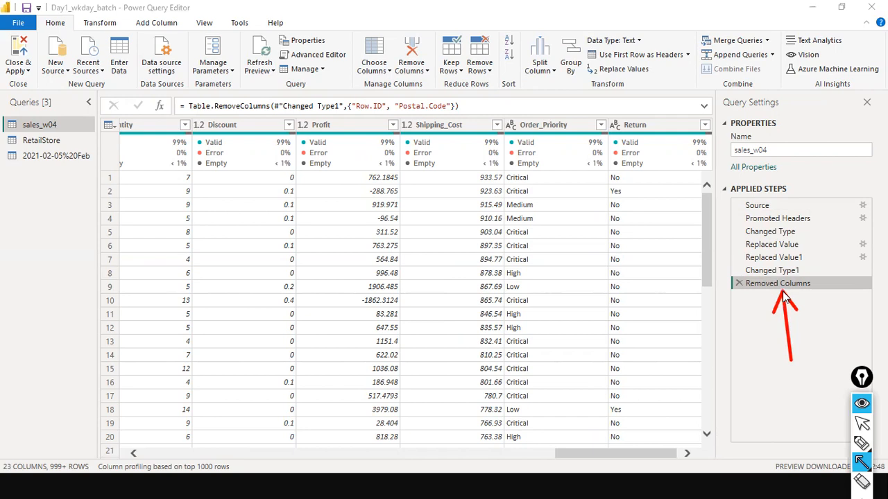
{"action": "key", "text": "ctrl+shift+c"}
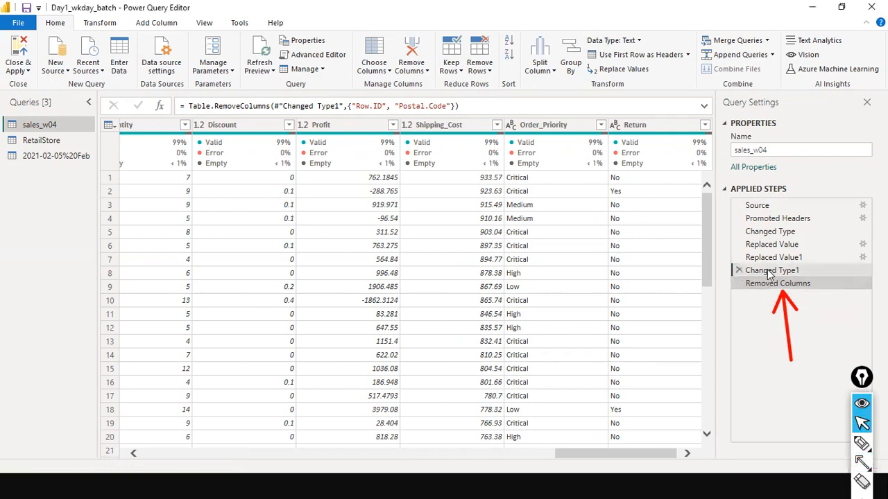
{"action": "left_click", "coordinate": [768, 272]}
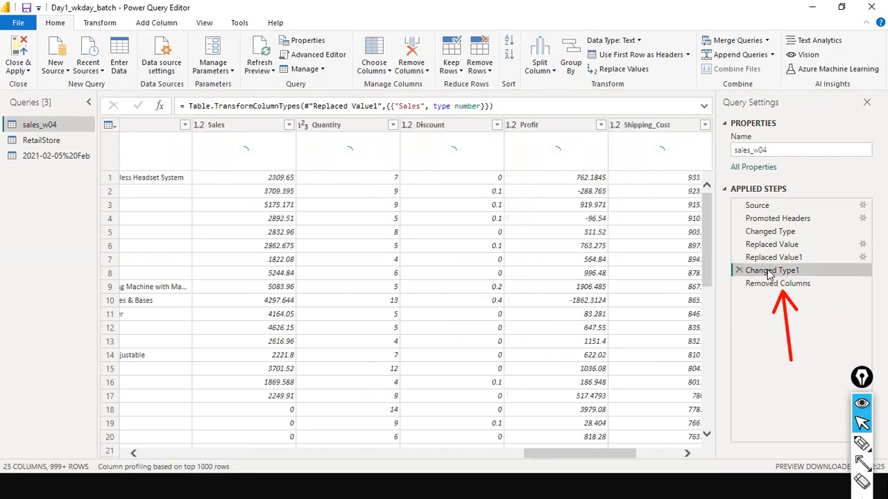
{"action": "left_click", "coordinate": [412, 107]}
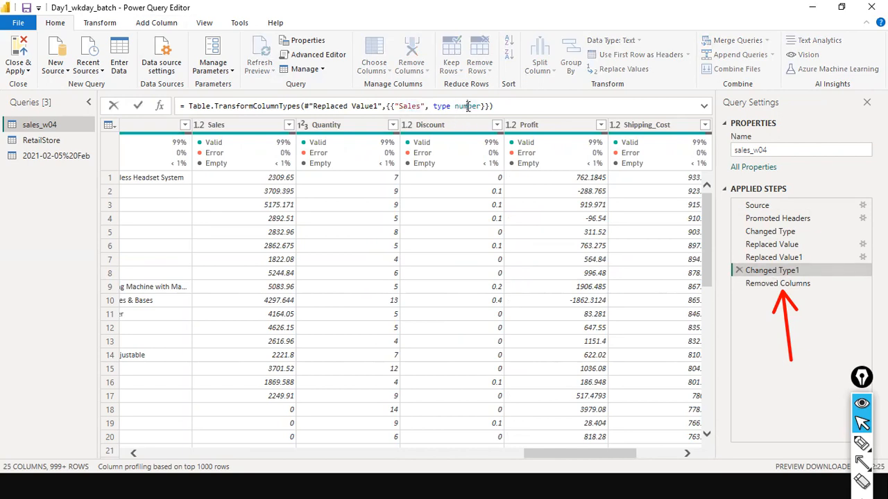
{"action": "left_click", "coordinate": [774, 290]}
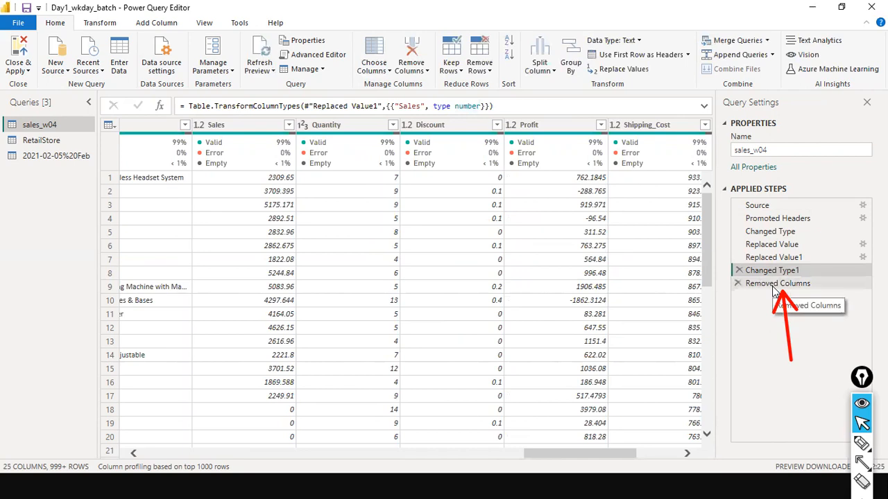
{"action": "left_click", "coordinate": [770, 289]}
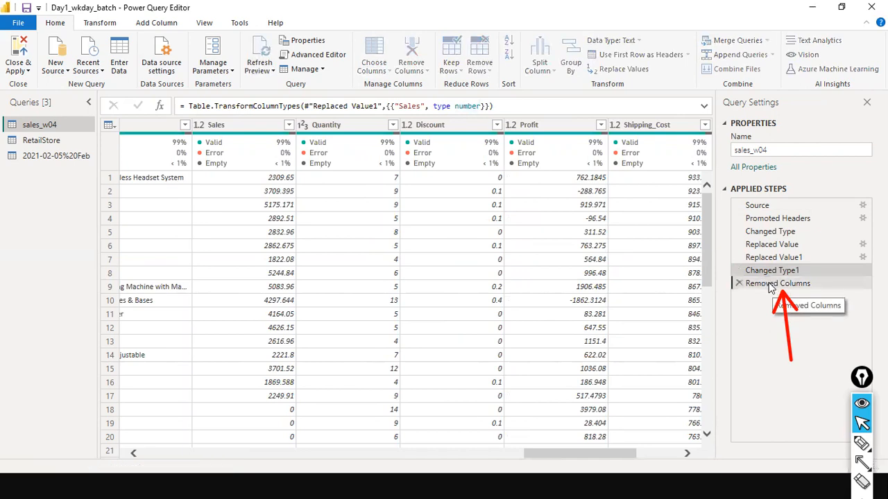
{"action": "left_click", "coordinate": [468, 110]}
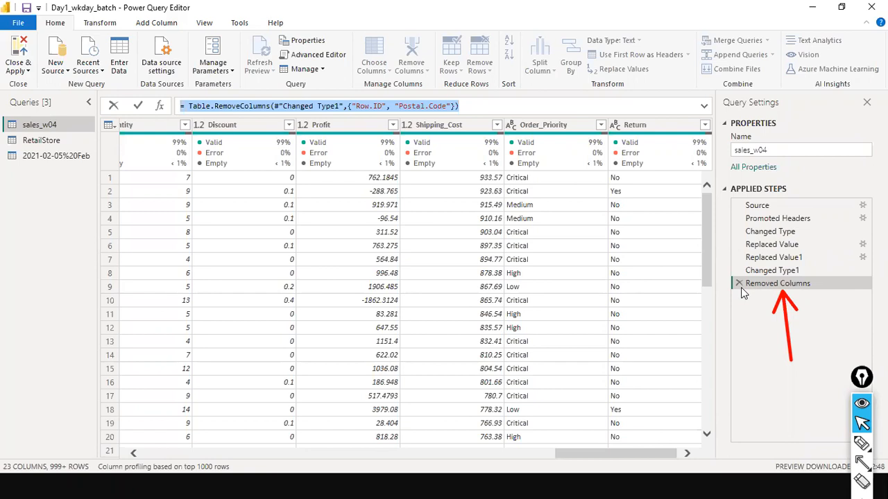
{"action": "key", "text": "alt+Tab"}
{"action": "key", "text": "alt+Tab"}
{"action": "key", "text": "alt+Tab"}
{"action": "key", "text": "alt+Tab"}
{"action": "key", "text": "alt+Tab"}
{"action": "key", "text": "alt+Tab"}
{"action": "key", "text": "alt+Tab"}
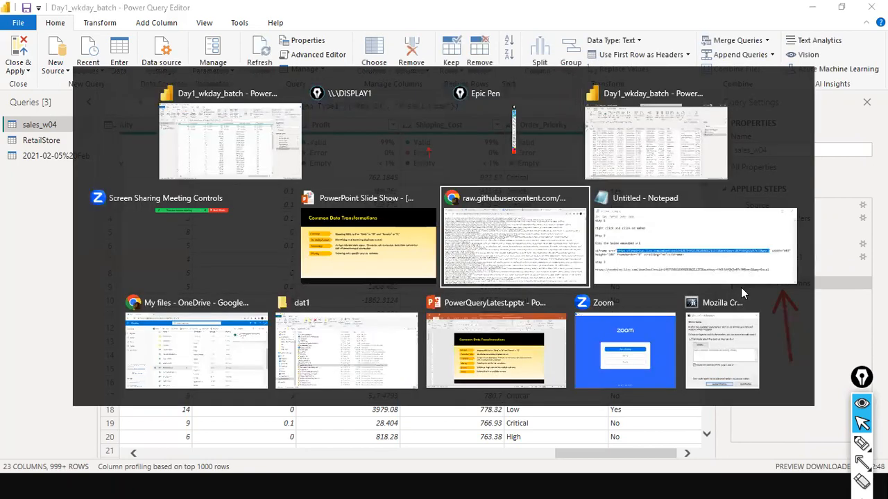
- Add 'step 1 right click and delete' atop the Notepad notes, then delete the Removed Columns step
{"action": "key", "text": "ctrl+End"}
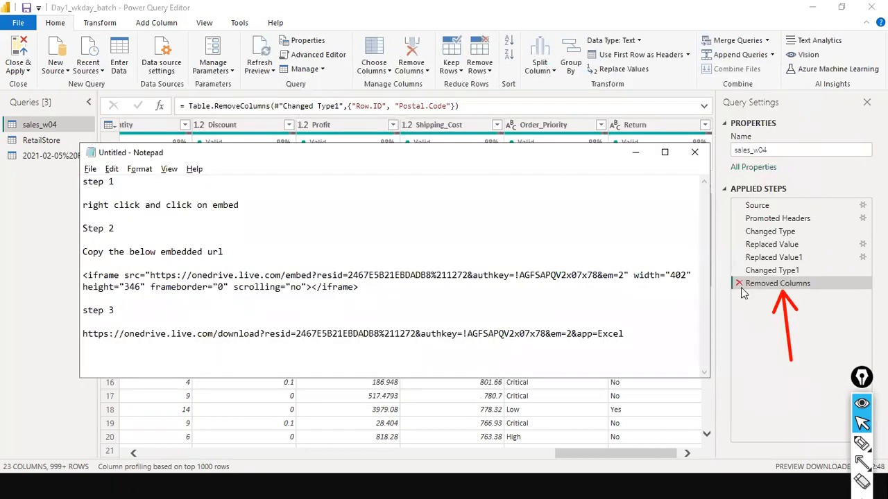
{"action": "key", "text": "ctrl+Home"}
{"action": "key", "text": "Return"}
{"action": "key", "text": "Return"}
{"action": "key", "text": "Return"}
{"action": "key", "text": "Return"}
{"action": "key", "text": "Up"}
{"action": "key", "text": "Up"}
{"action": "key", "text": "Up"}
{"action": "key", "text": "Up"}
{"action": "type", "text": "step 1"}
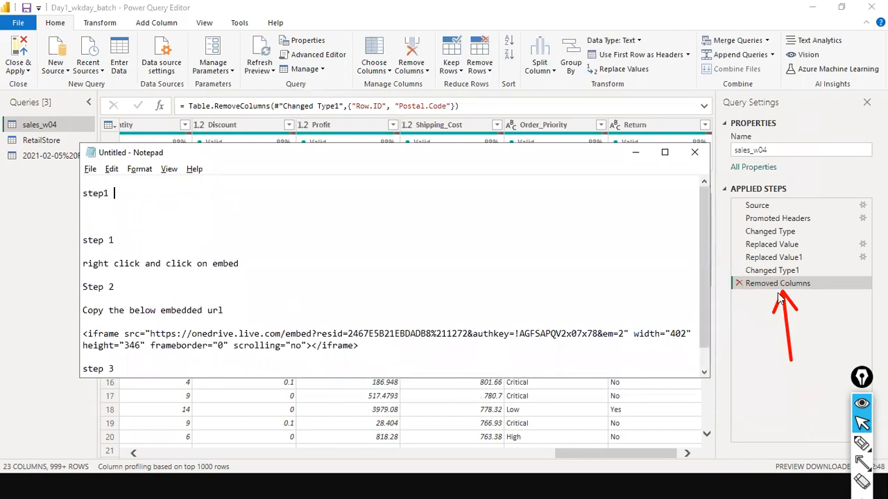
{"action": "type", "text": " ri"}
{"action": "key", "text": "BackSpace"}
{"action": "key", "text": "BackSpace"}
{"action": "type", "text": "right click and delete"}
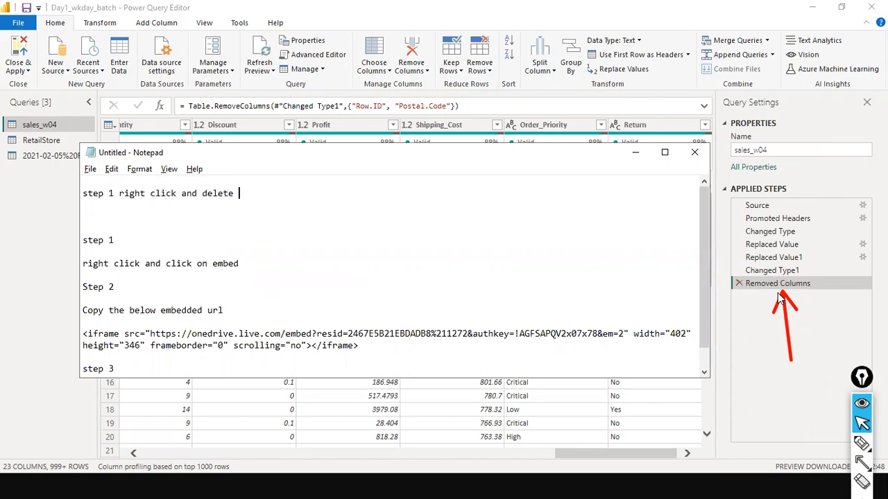
{"action": "key", "text": "ctrl+shift+Left"}
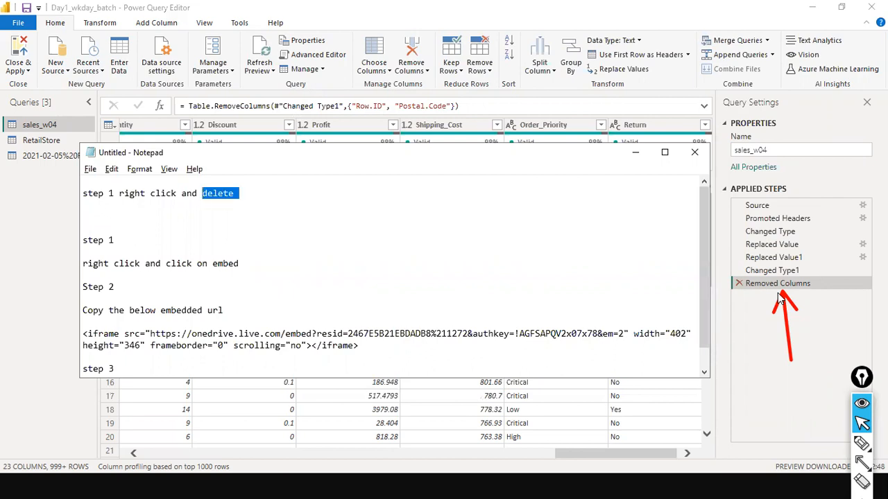
{"action": "key", "text": "BackSpace"}
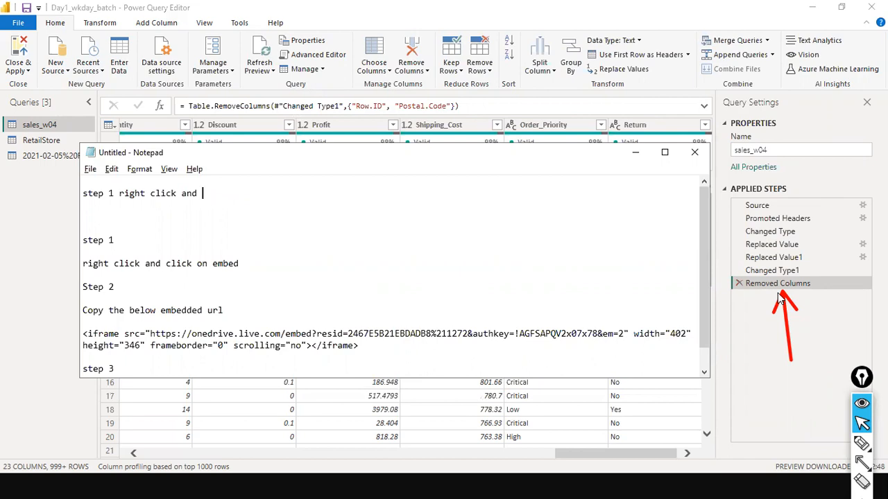
{"action": "key", "text": "ctrl+z"}
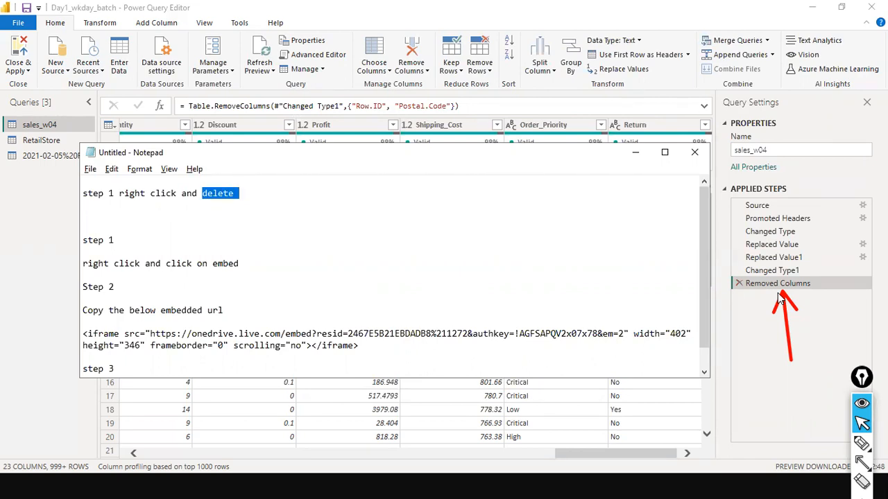
{"action": "key", "text": "alt+Tab"}
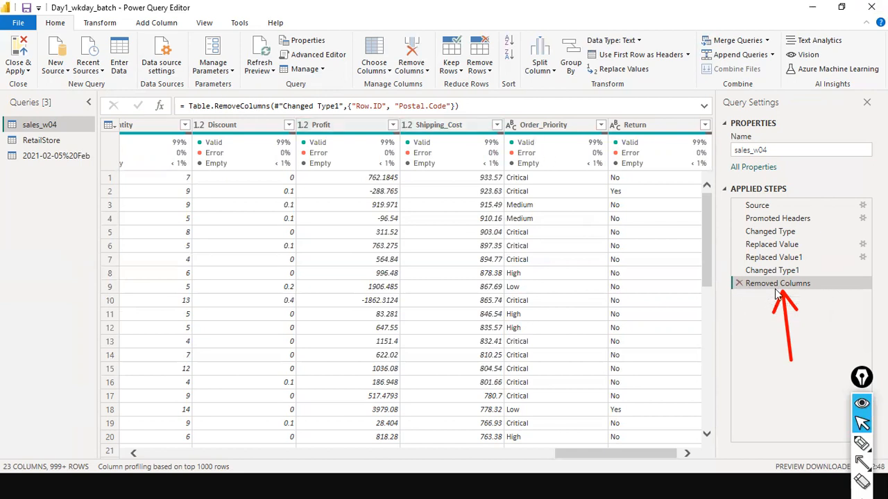
{"action": "left_click", "coordinate": [740, 284]}
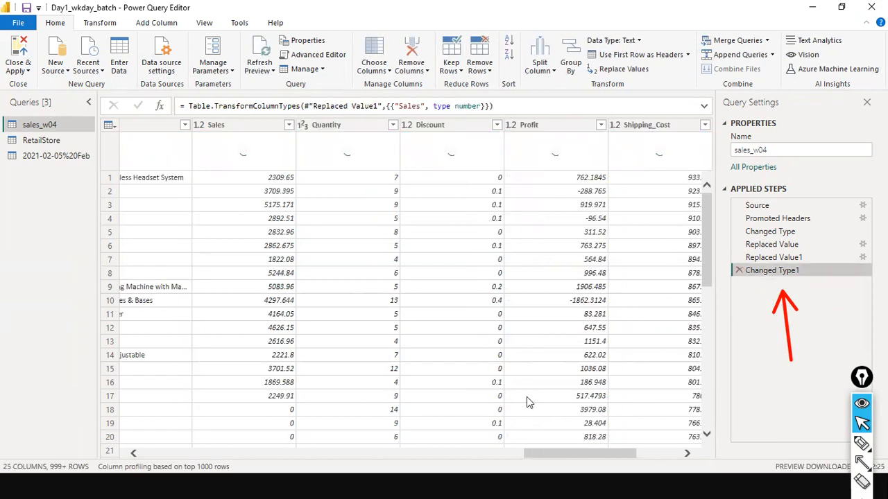
- Scroll the grid to confirm Row.ID and Postal.Code are back among the 25 columns
{"action": "left_click_drag", "start_coordinate": [567, 454], "coordinate": [95, 392]}
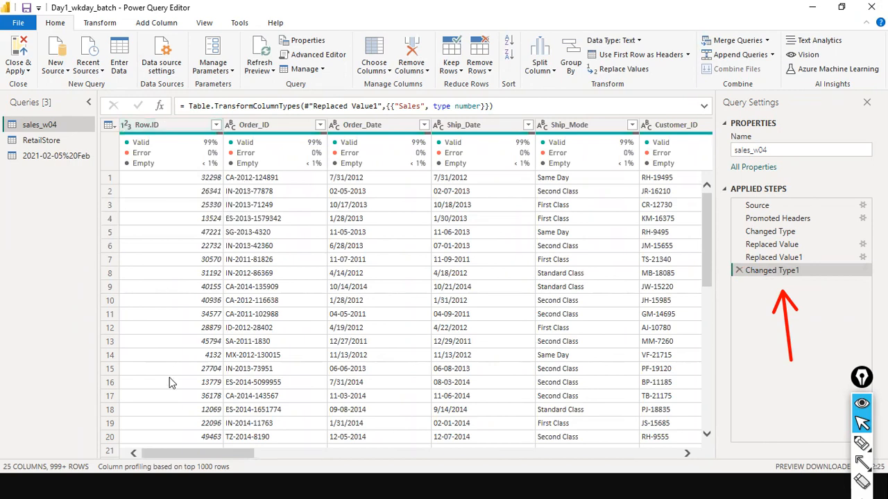
{"action": "left_click_drag", "start_coordinate": [198, 455], "coordinate": [394, 452]}
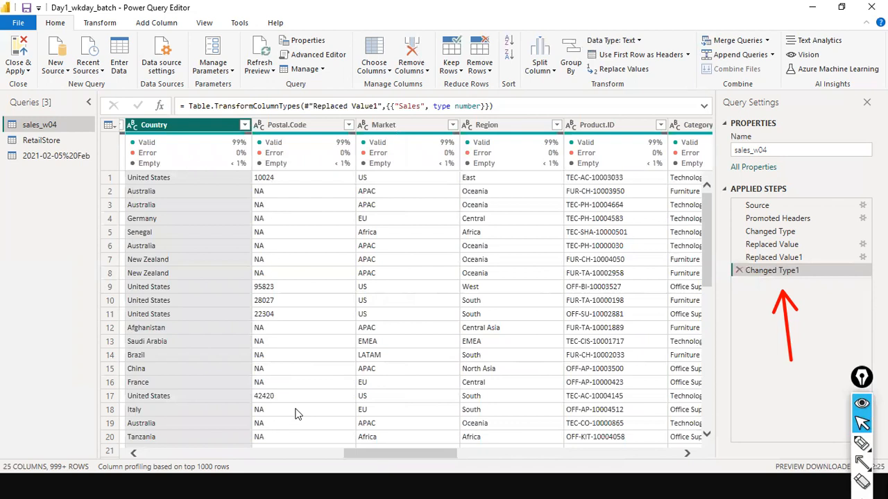
{"action": "right_click", "coordinate": [298, 129]}
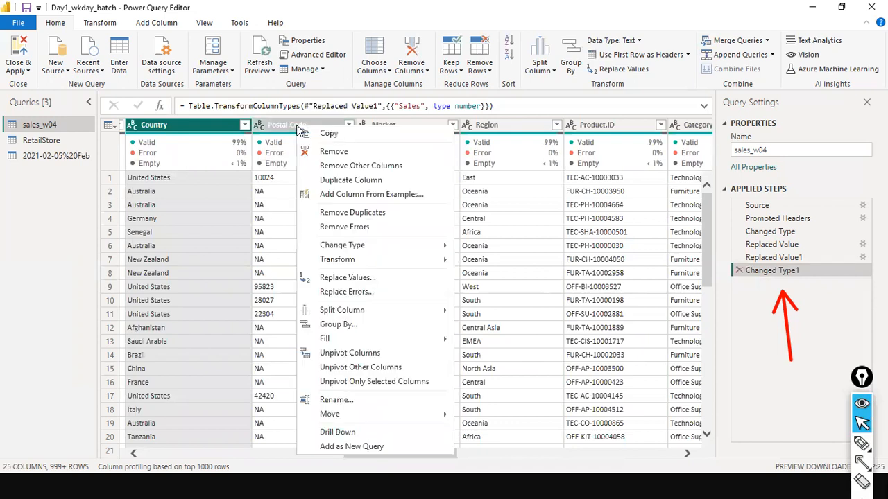
- Remove the Postal.Code and Row.ID columns from sales_w04
{"action": "left_click", "coordinate": [339, 152]}
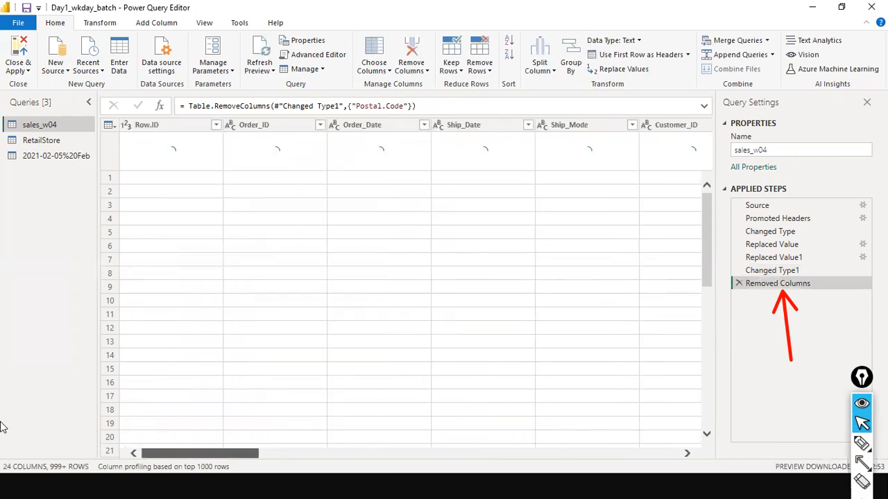
{"action": "right_click", "coordinate": [166, 126]}
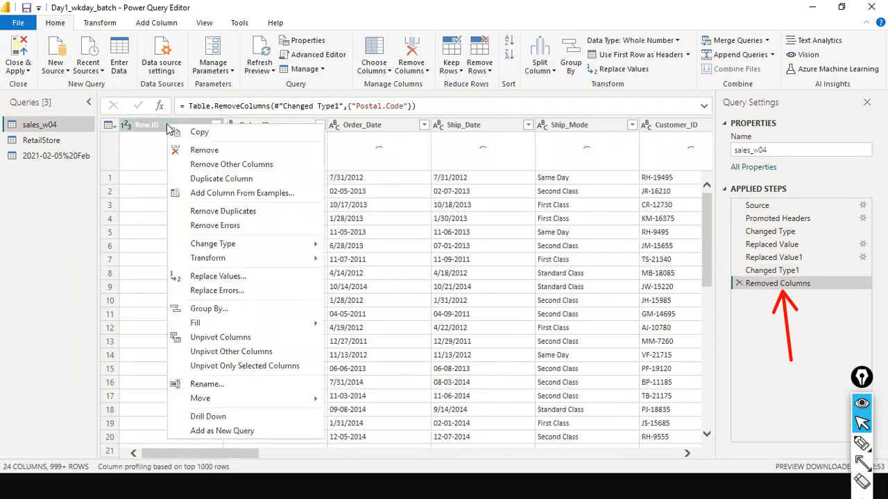
{"action": "left_click", "coordinate": [197, 153]}
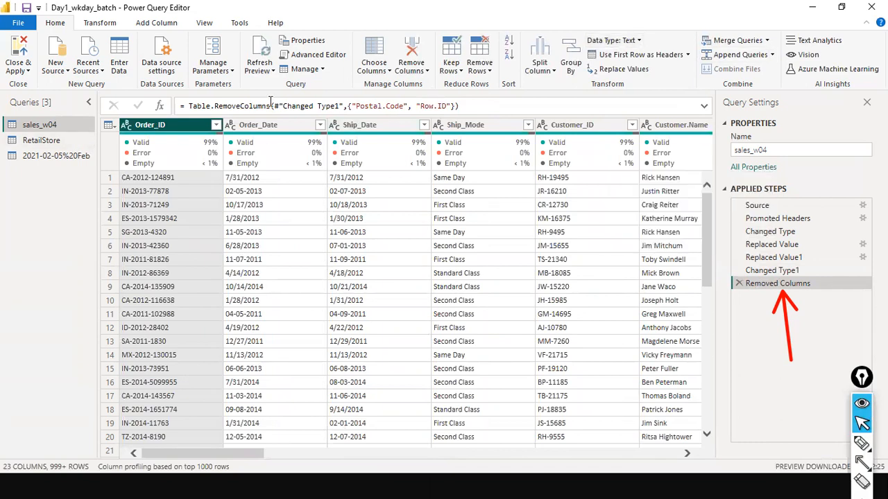
- Select the word Postal inside the Removed Columns formula to begin editing it
{"action": "left_click", "coordinate": [425, 106]}
{"action": "left_click", "coordinate": [379, 107]}
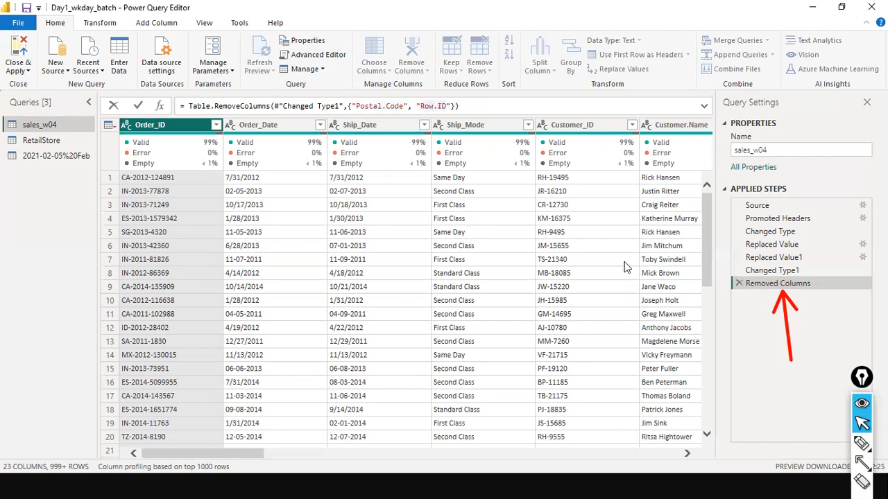
{"action": "double_click", "coordinate": [367, 106]}
- Edit the Table.RemoveColumns list to {"Row.ID"} only and commit the formula
{"action": "left_click", "coordinate": [404, 107]}
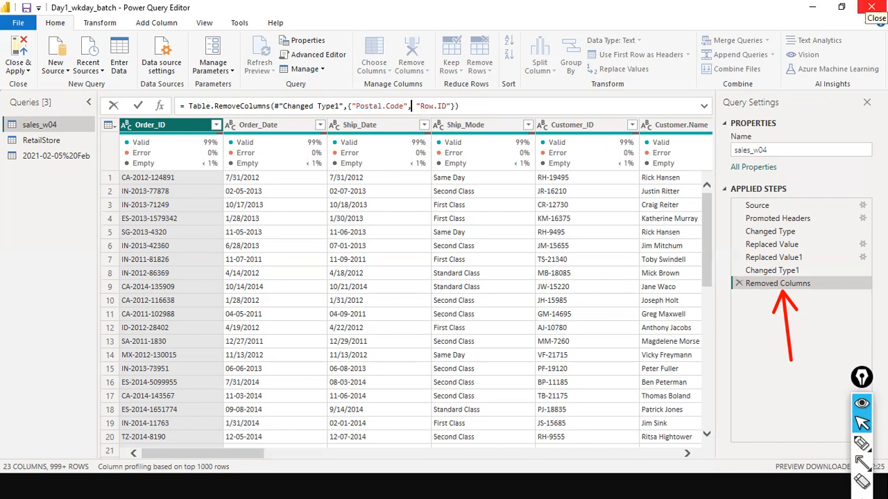
{"action": "key", "text": "BackSpace"}
{"action": "key", "text": "BackSpace"}
{"action": "key", "text": "BackSpace"}
{"action": "key", "text": "BackSpace"}
{"action": "key", "text": "BackSpace"}
{"action": "key", "text": "BackSpace"}
{"action": "key", "text": "BackSpace"}
{"action": "key", "text": "BackSpace"}
{"action": "key", "text": "BackSpace"}
{"action": "key", "text": "BackSpace"}
{"action": "key", "text": "BackSpace"}
{"action": "key", "text": "BackSpace"}
{"action": "key", "text": "BackSpace"}
{"action": "key", "text": "BackSpace"}
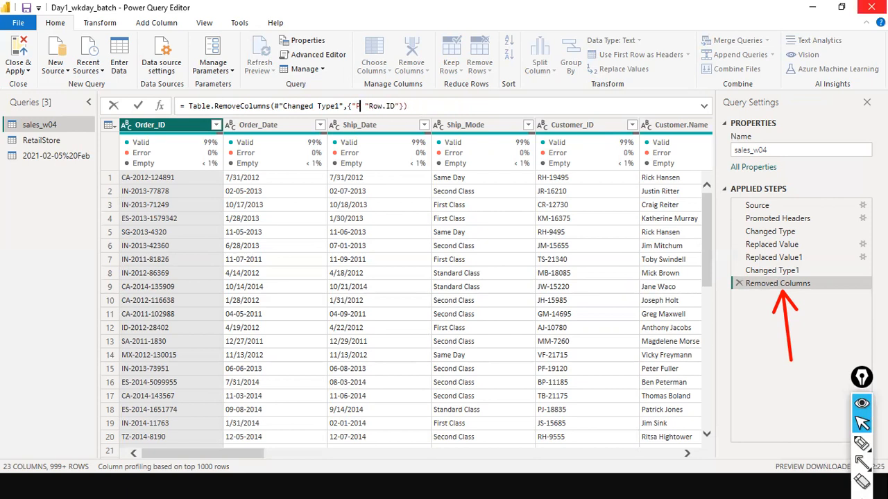
{"action": "key", "text": "Delete"}
{"action": "key", "text": "BackSpace"}
{"action": "type", "text": "{"}
{"action": "left_click", "coordinate": [365, 106]}
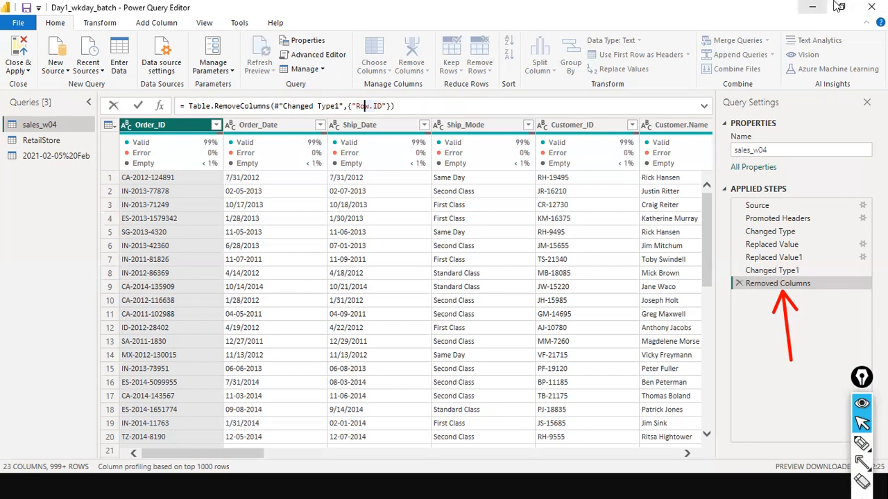
{"action": "left_click", "coordinate": [402, 107]}
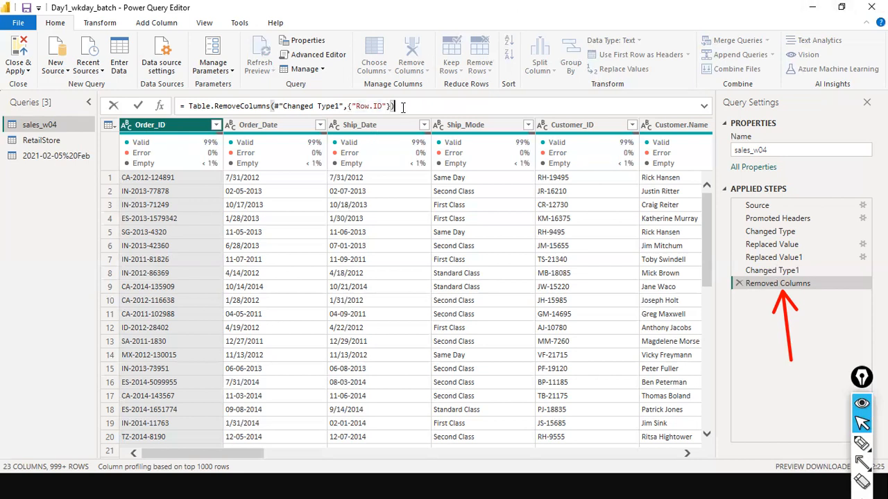
{"action": "key", "text": "Return"}
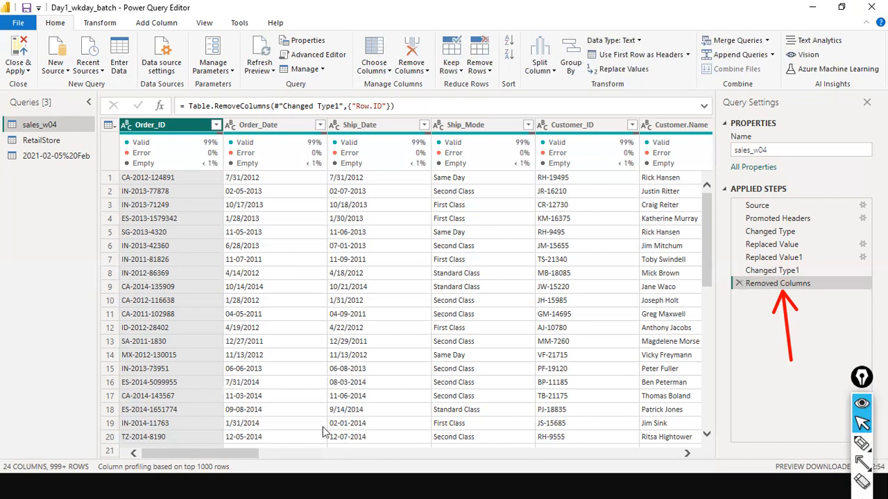
{"action": "left_click_drag", "start_coordinate": [214, 455], "coordinate": [409, 447]}
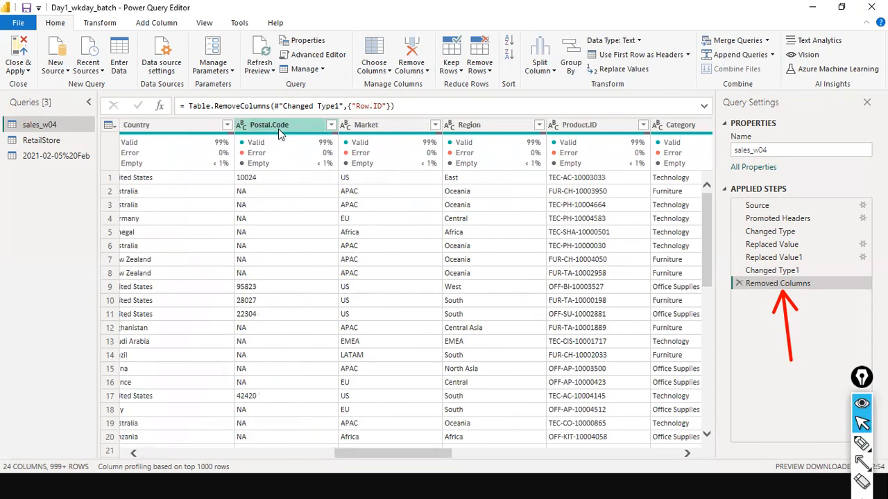
{"action": "left_click_drag", "start_coordinate": [365, 457], "coordinate": [550, 445]}
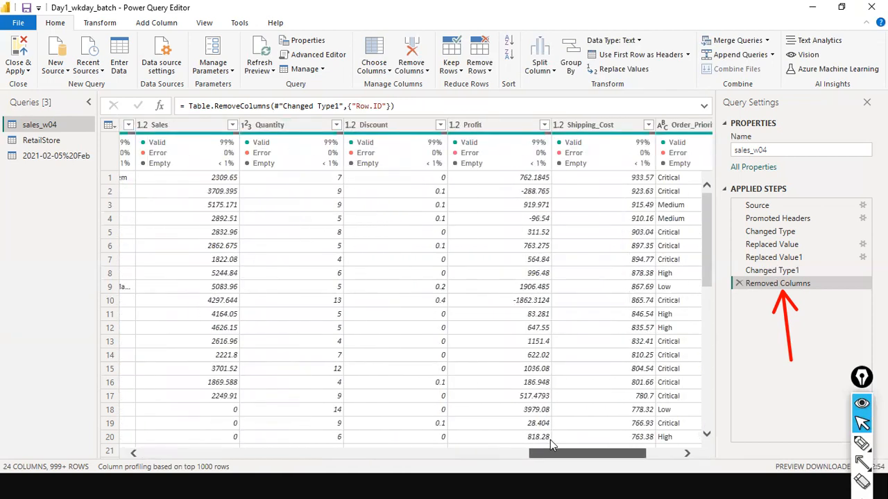
{"action": "left_click_drag", "start_coordinate": [550, 445], "coordinate": [584, 445]}
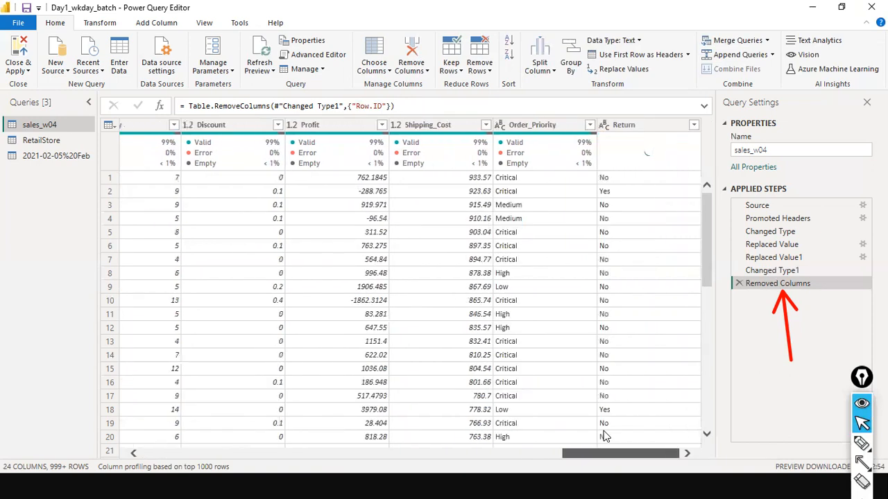
{"action": "left_click_drag", "start_coordinate": [173, 366], "coordinate": [0, 337]}
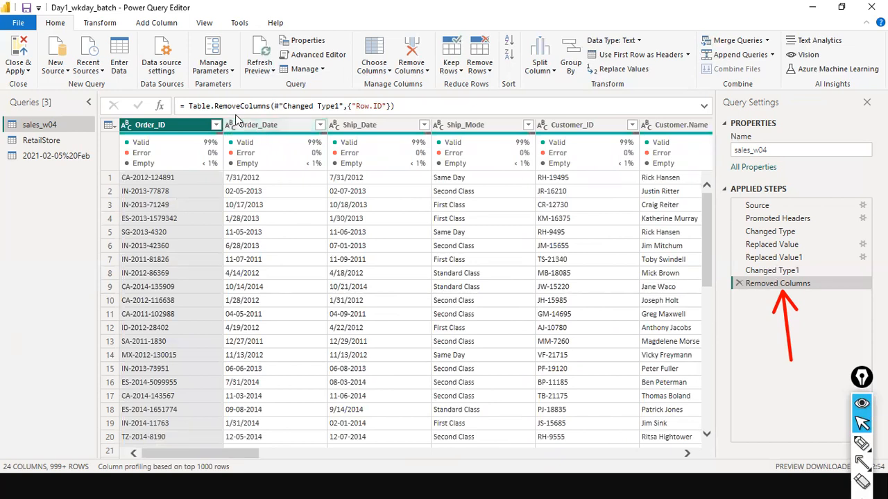
{"action": "mouse_move", "coordinate": [235, 136]}
{"action": "left_click", "coordinate": [233, 125]}
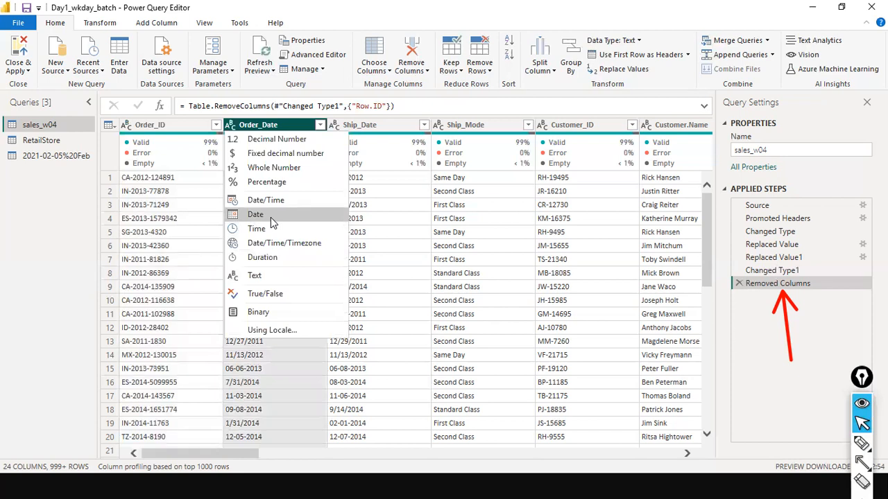
{"action": "left_click", "coordinate": [132, 2]}
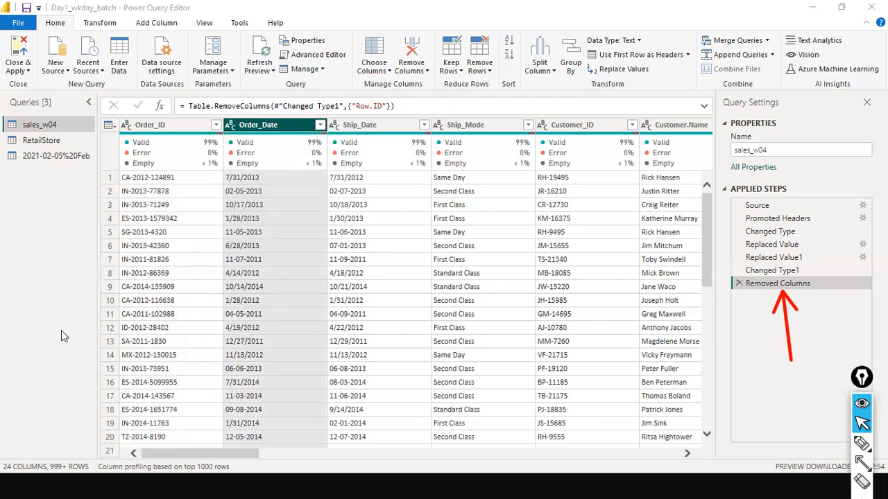
- Select part of the grid and try the Ctrl+Shift+2 and Ctrl+Shift+A shortcuts
{"action": "mouse_move", "coordinate": [244, 144]}
{"action": "mouse_move", "coordinate": [301, 194]}
{"action": "left_mouse_down"}
{"action": "mouse_move", "coordinate": [274, 197]}
{"action": "mouse_move", "coordinate": [269, 178]}
{"action": "left_mouse_up"}
{"action": "key", "text": "ctrl+shift+2"}
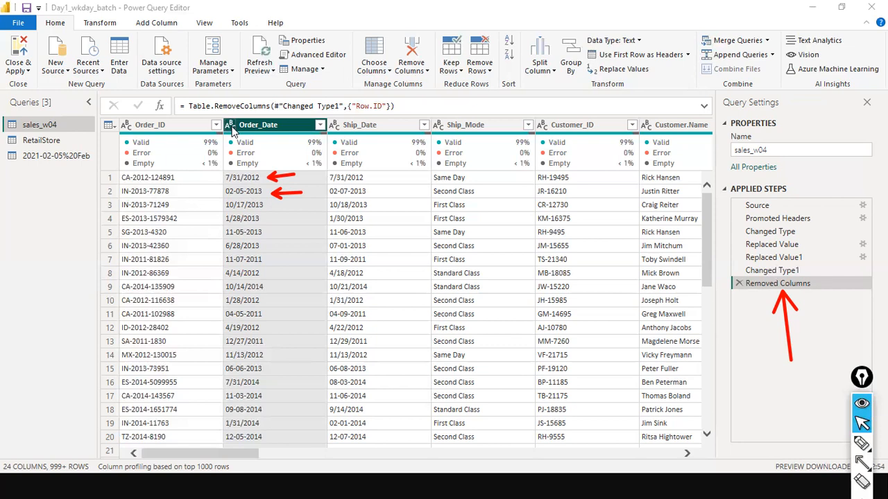
{"action": "key", "text": "ctrl+shift+a"}
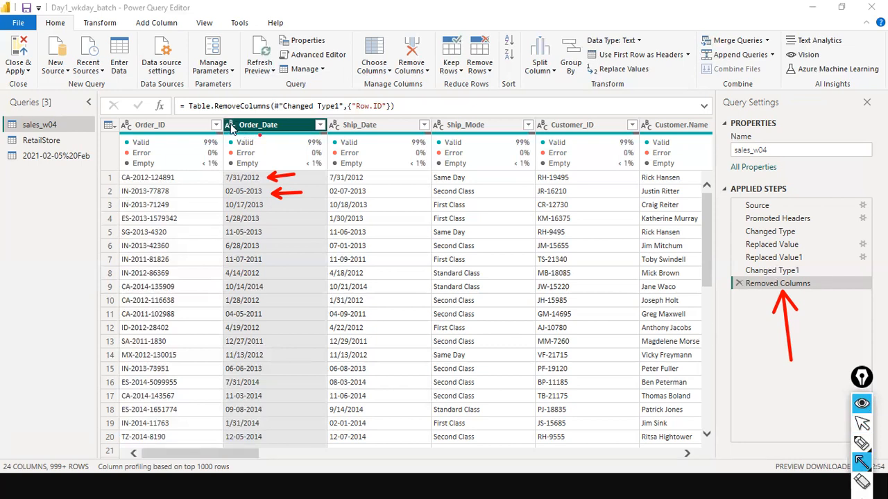
{"action": "key", "text": "ctrl+shift+2"}
- Check Order_Date's type choices without changing them, then compare row 16 with row 1's 7/31/2012
{"action": "left_click", "coordinate": [231, 124]}
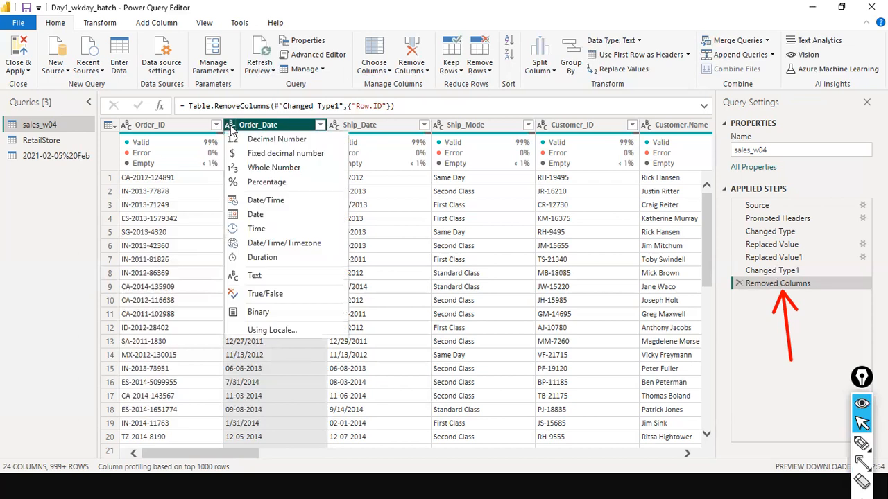
{"action": "left_click", "coordinate": [520, 2]}
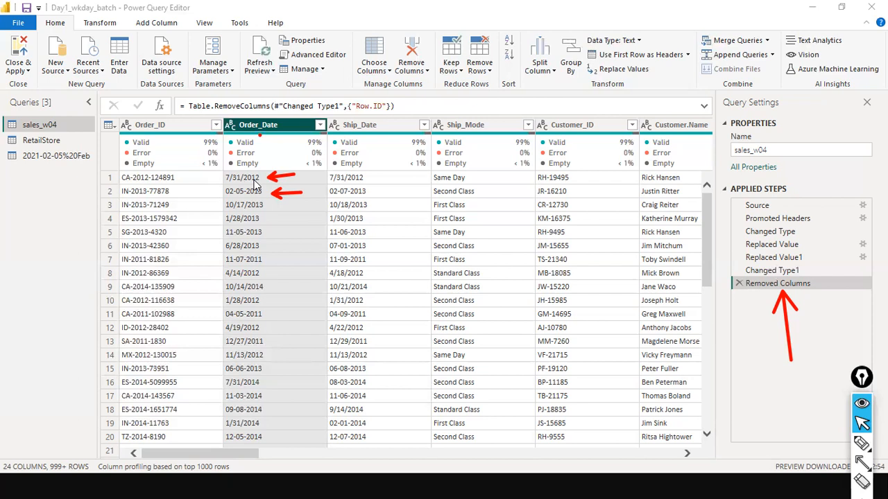
{"action": "left_click", "coordinate": [254, 382]}
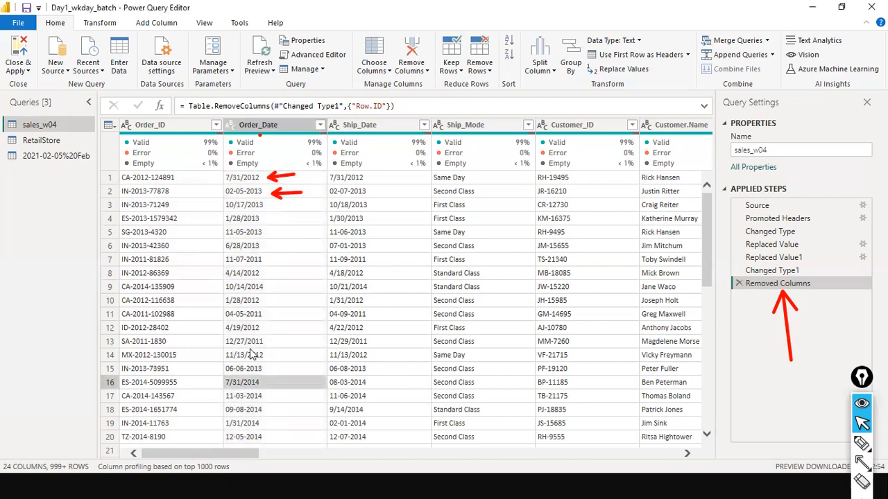
{"action": "left_click", "coordinate": [240, 179]}
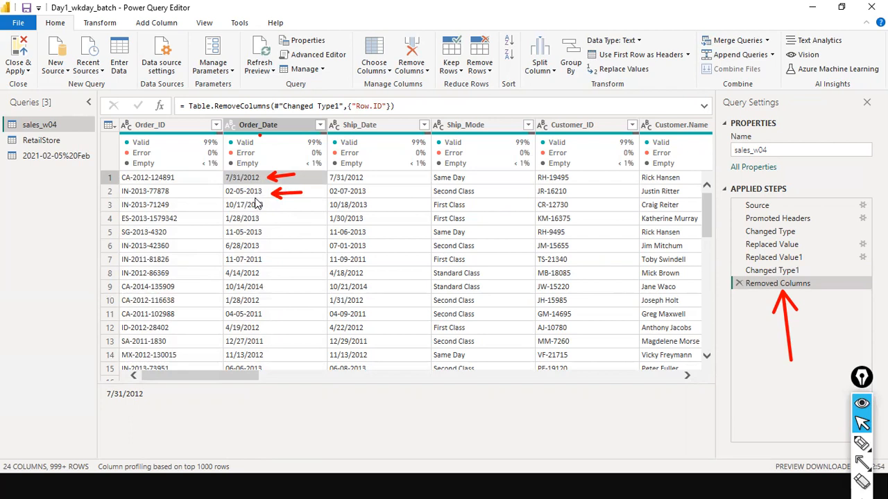
- Use Replace Values on Order_Date to swap '-' for '/'
{"action": "right_click", "coordinate": [282, 123]}
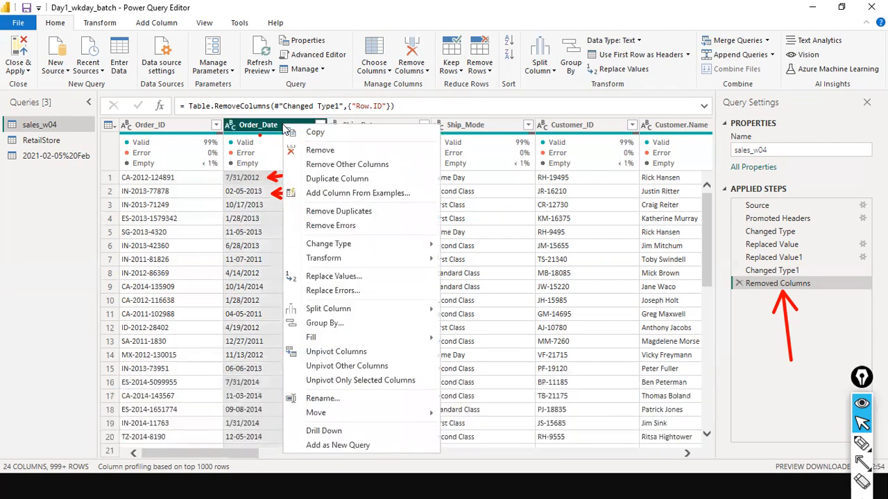
{"action": "left_click", "coordinate": [332, 276]}
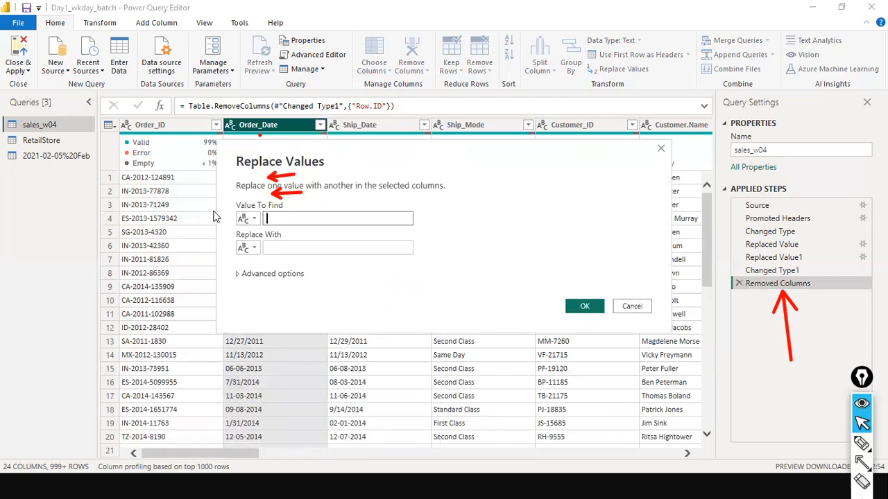
{"action": "type", "text": "-"}
{"action": "key", "text": "Tab"}
{"action": "type", "text": "/"}
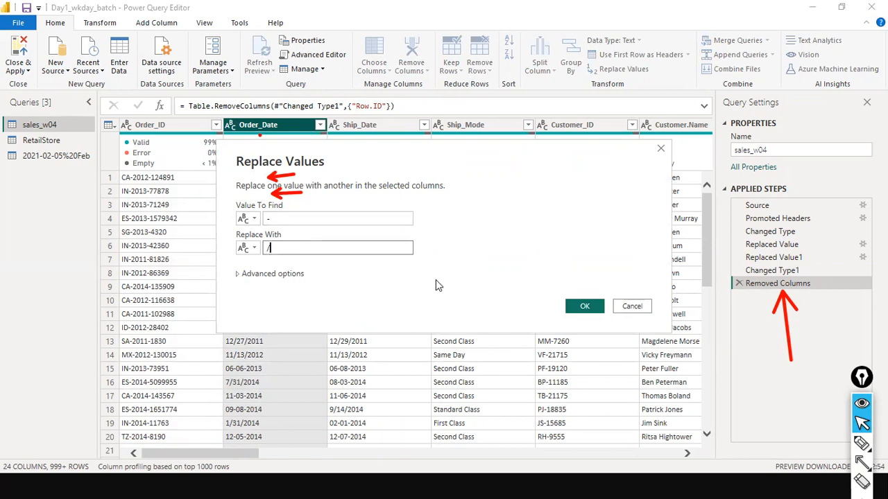
{"action": "left_click", "coordinate": [582, 306]}
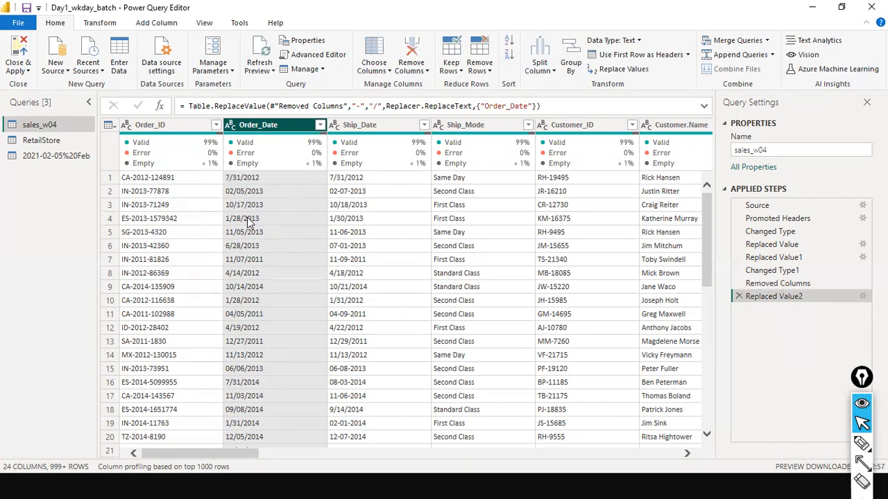
- Try converting Order_Date to Date, delete the failed Changed Type2 step, and choose Using Locale
{"action": "left_click", "coordinate": [230, 126]}
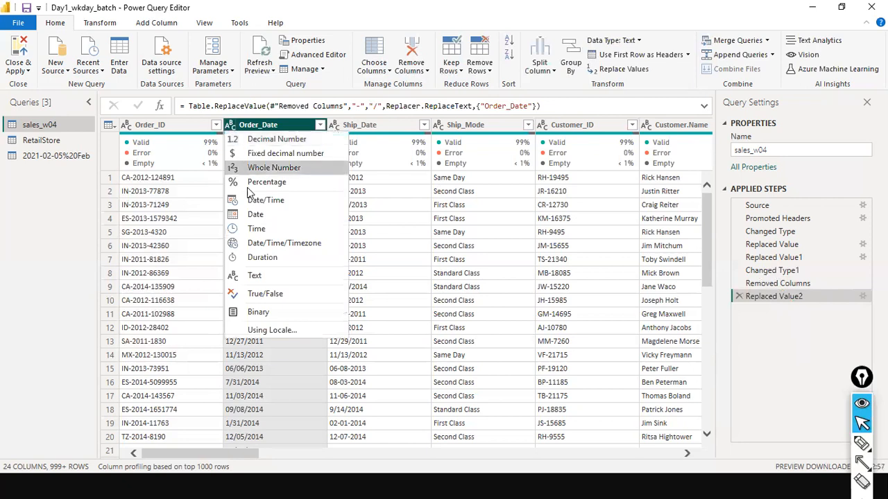
{"action": "left_click", "coordinate": [257, 214]}
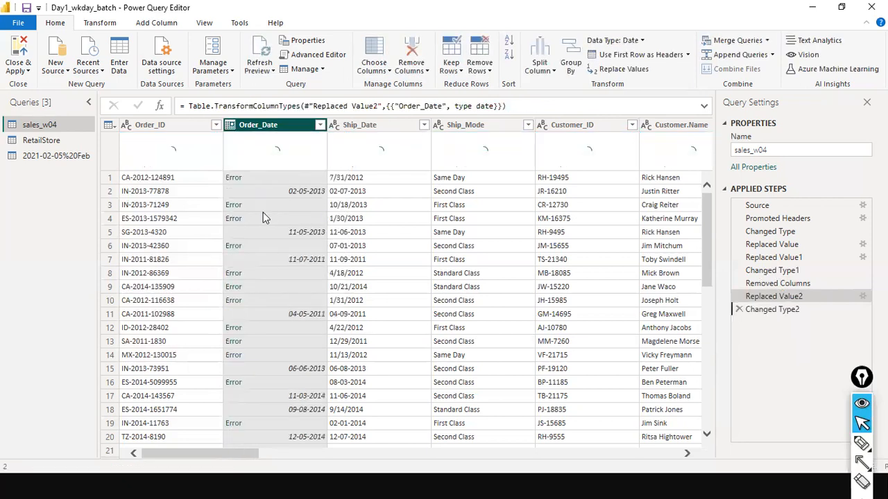
{"action": "left_click", "coordinate": [738, 310]}
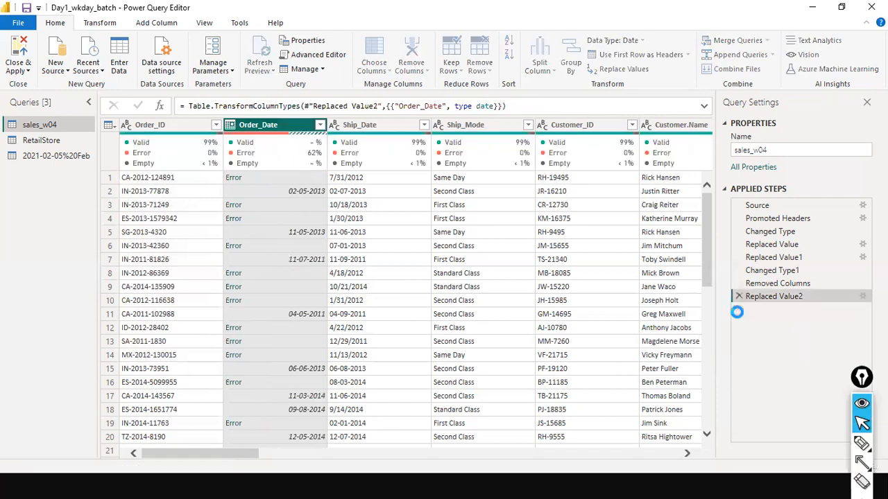
{"action": "left_click", "coordinate": [231, 128]}
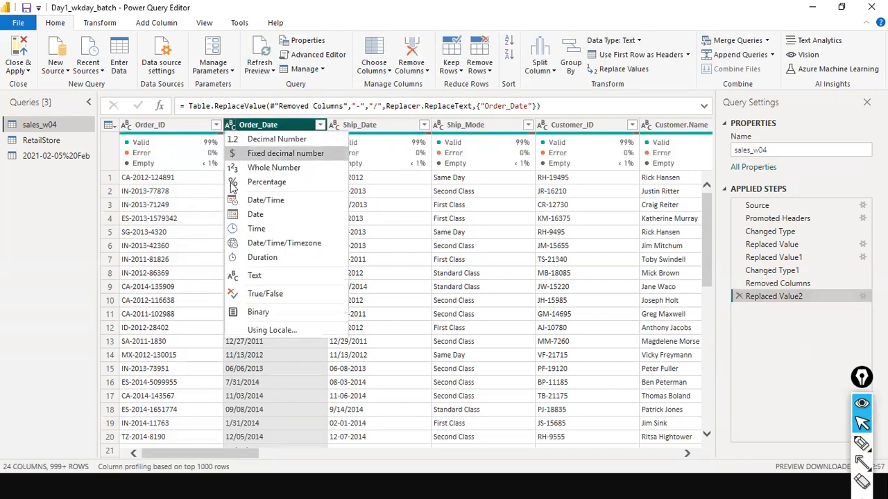
{"action": "left_click", "coordinate": [285, 331]}
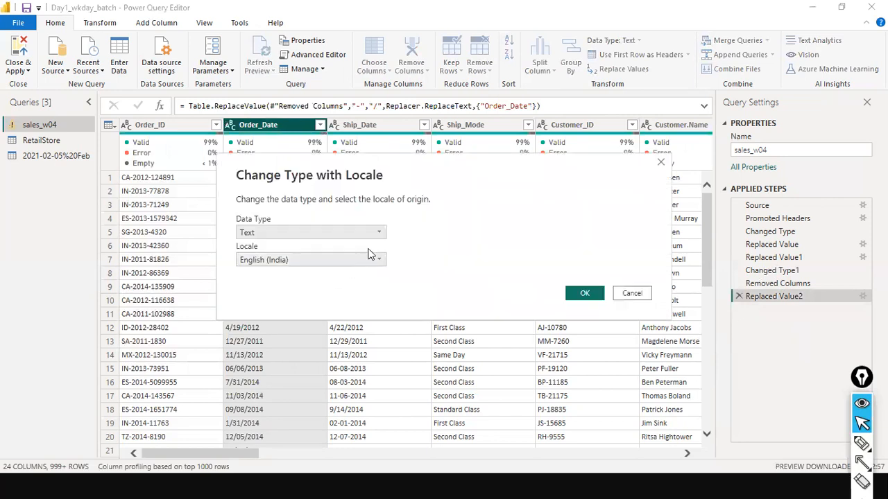
- Set Change Type with Locale to Date with English (United States) and apply it
{"action": "left_click", "coordinate": [380, 232]}
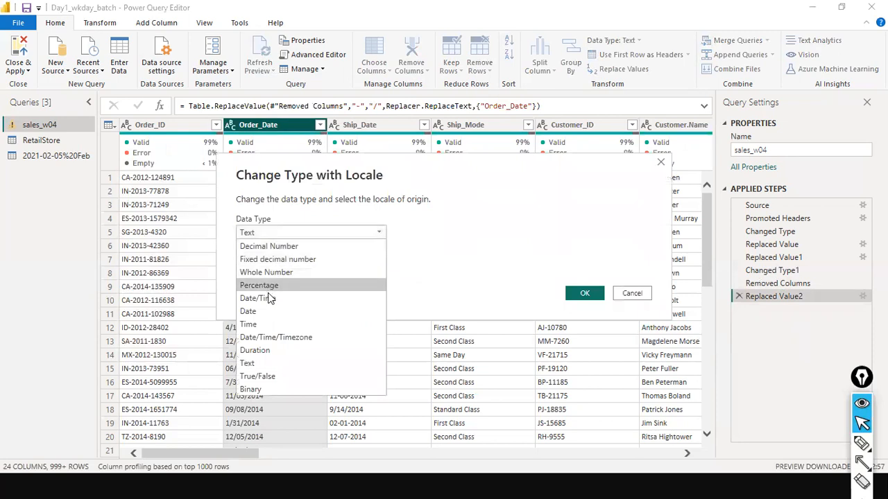
{"action": "left_click", "coordinate": [271, 311]}
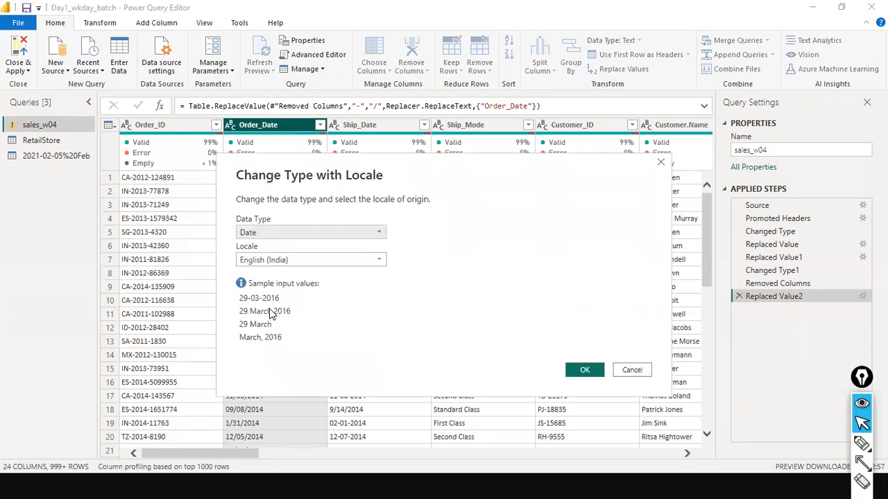
{"action": "left_click", "coordinate": [378, 260]}
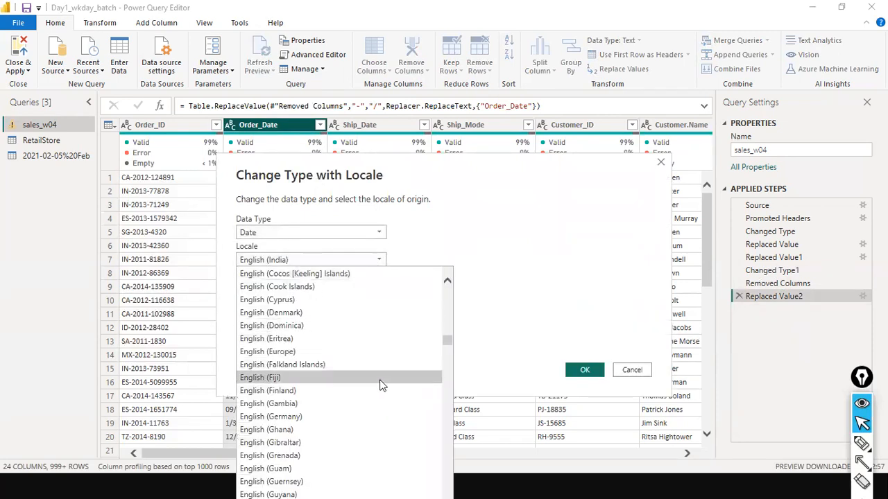
{"action": "scroll", "coordinate": [380, 384], "scroll_direction": "down", "scroll_amount": 5}
{"action": "scroll", "coordinate": [380, 386], "scroll_direction": "down", "scroll_amount": 15}
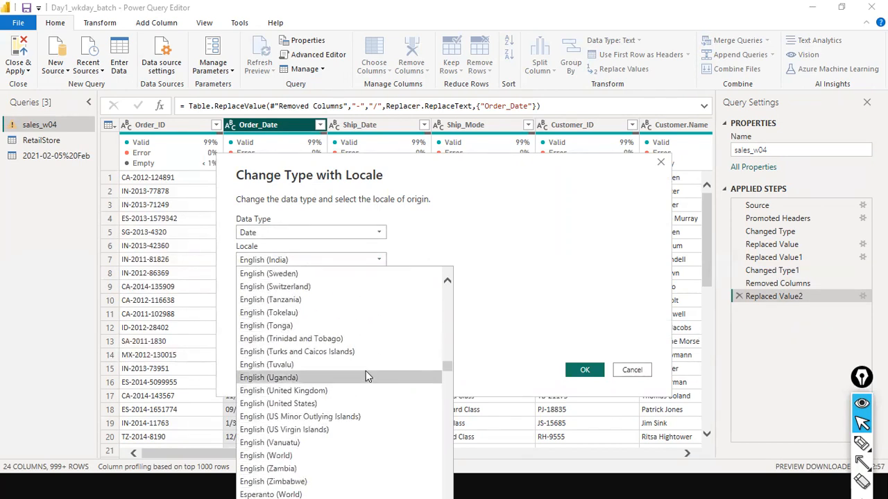
{"action": "left_click", "coordinate": [344, 404]}
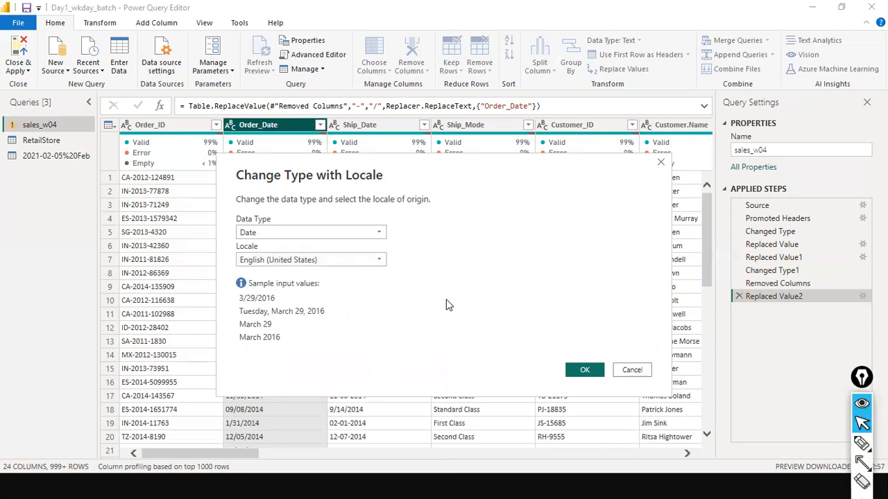
{"action": "left_click", "coordinate": [586, 369]}
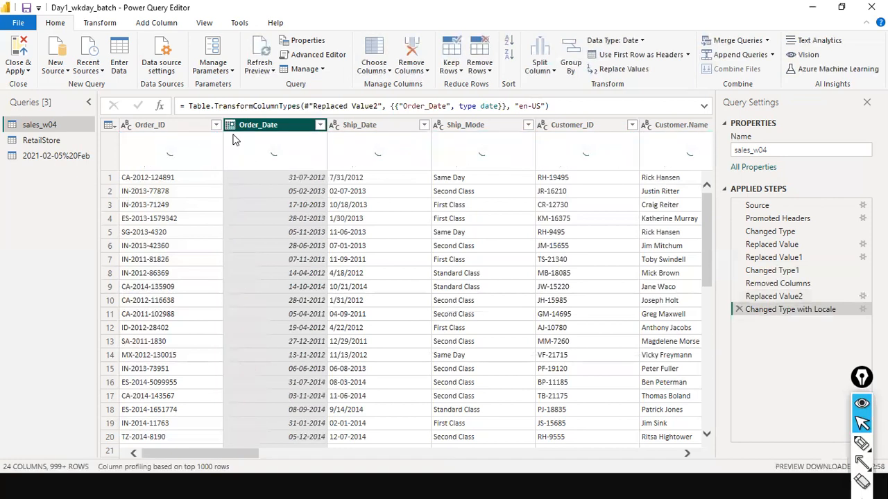
{"action": "left_click", "coordinate": [183, 128]}
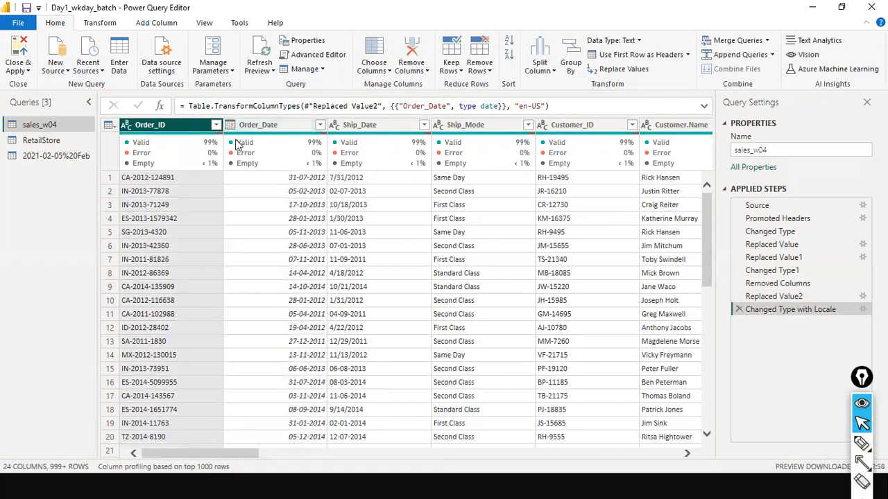
{"action": "left_click", "coordinate": [239, 128]}
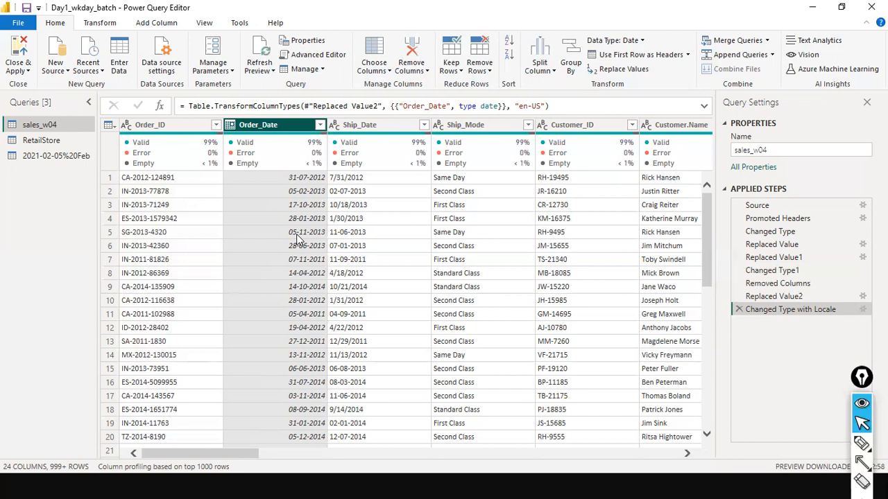
{"action": "left_click", "coordinate": [231, 126]}
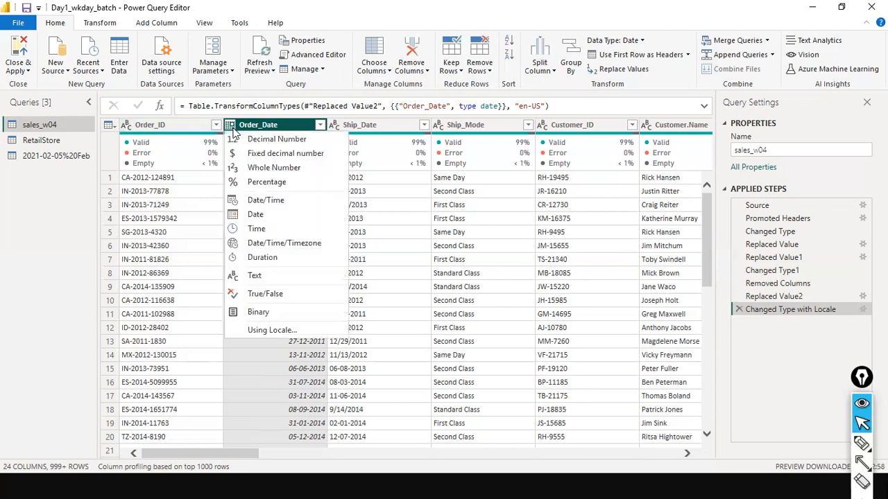
{"action": "left_click", "coordinate": [278, 330]}
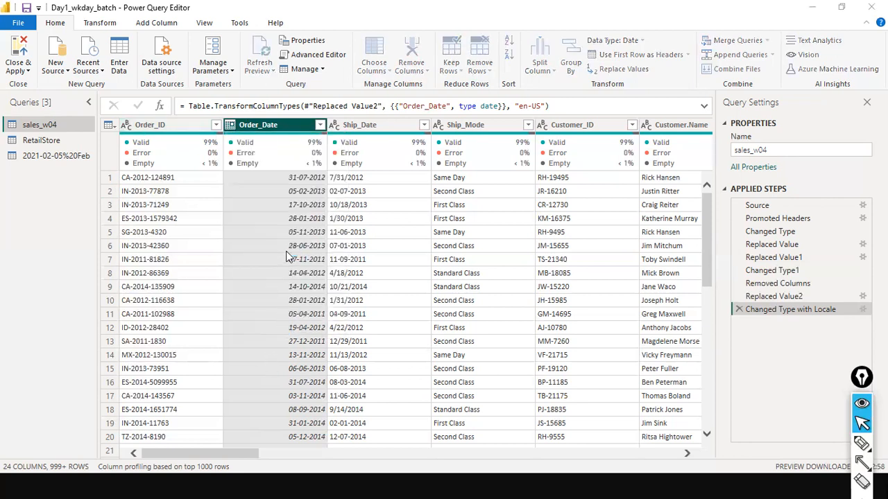
{"action": "left_click", "coordinate": [570, 278]}
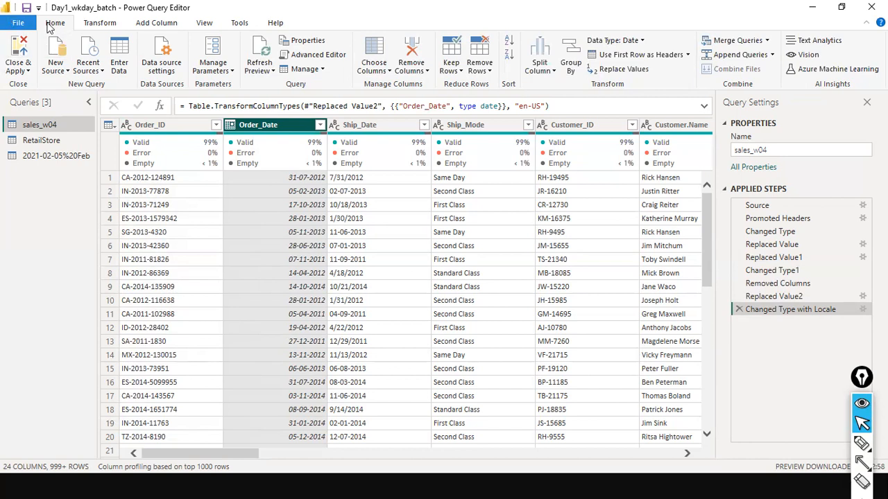
{"action": "left_click", "coordinate": [18, 24]}
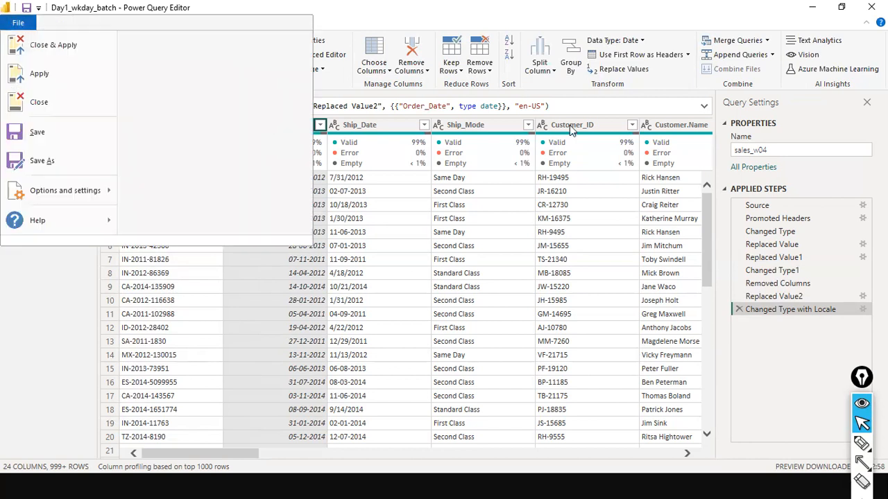
- Run Close & Apply so sales_w04 loads with 25,004 rows
{"action": "left_click", "coordinate": [633, 23]}
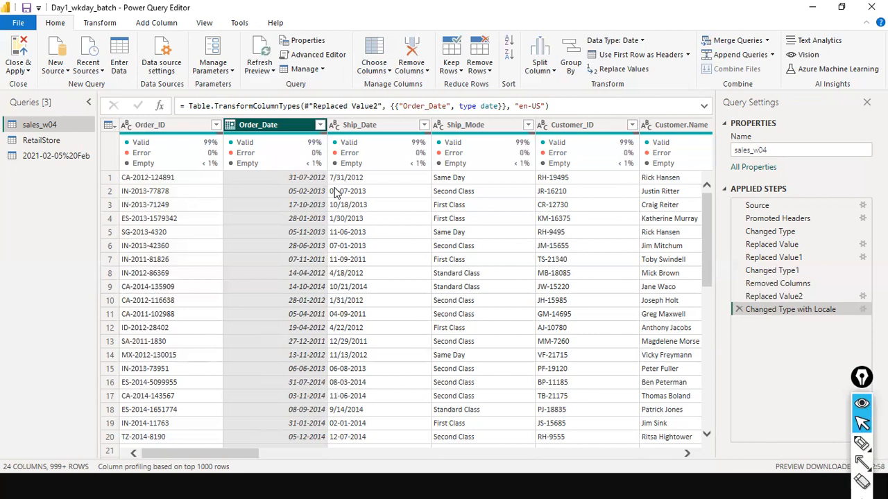
{"action": "left_click", "coordinate": [26, 72]}
{"action": "left_click", "coordinate": [466, 19]}
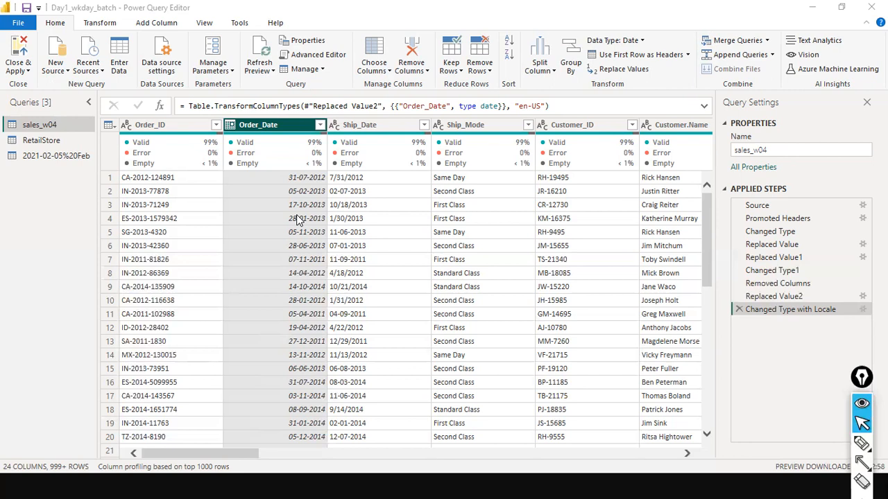
{"action": "left_click", "coordinate": [29, 70]}
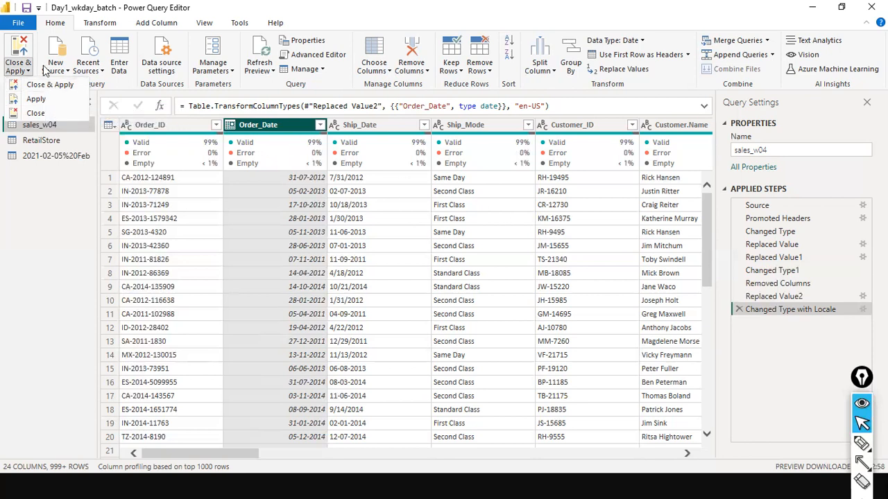
{"action": "left_click", "coordinate": [53, 91]}
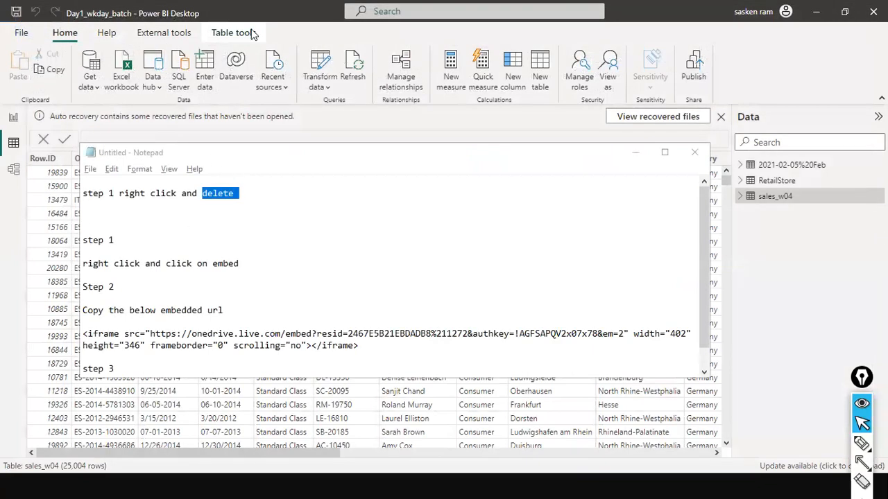
- Switch to Model view to see the sales_w04 and RetailStore tables
{"action": "left_click", "coordinate": [14, 172]}
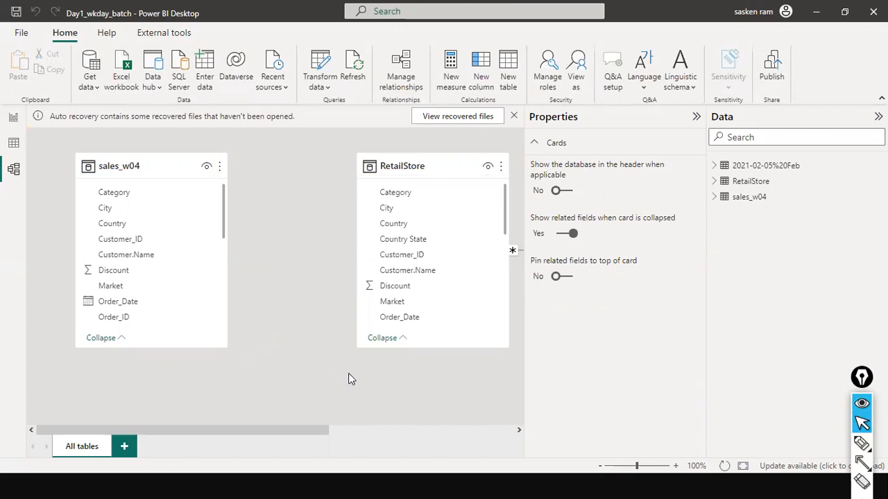
- Select the sales_w04 card and scroll its fields to confirm Order_Date is a date
{"action": "left_click_drag", "start_coordinate": [283, 431], "coordinate": [272, 411]}
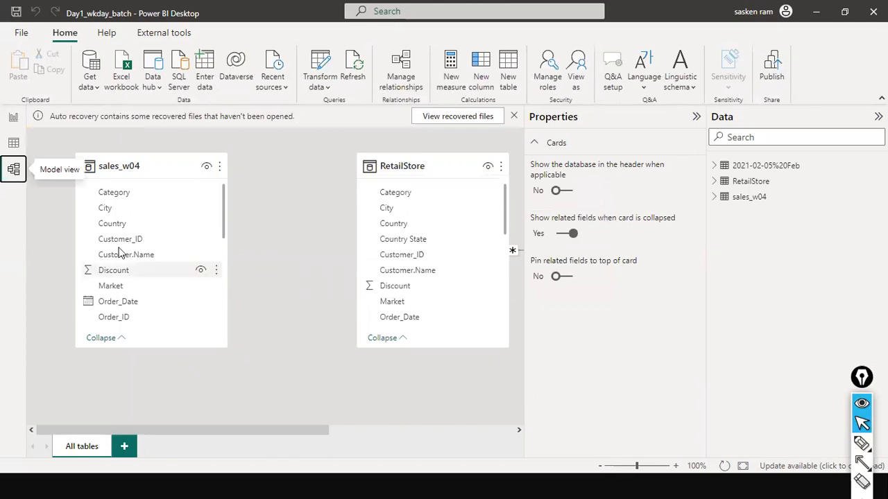
{"action": "left_click", "coordinate": [144, 303]}
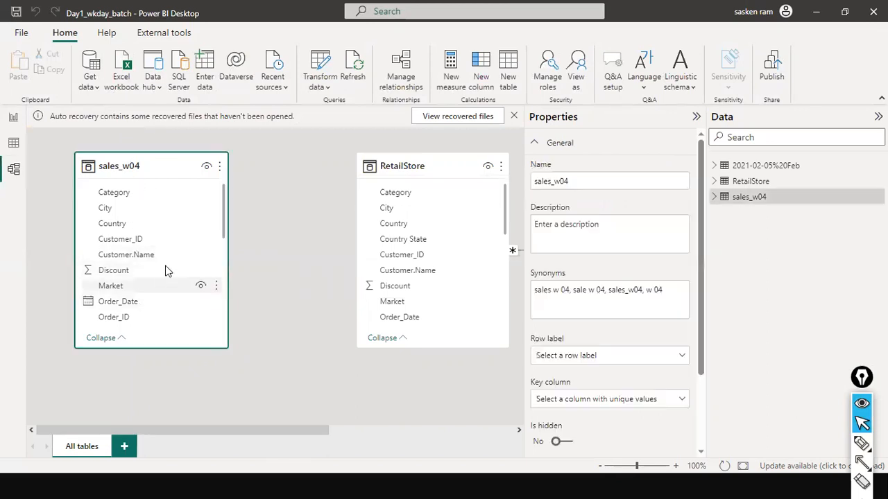
{"action": "scroll", "coordinate": [172, 199], "scroll_direction": "down", "scroll_amount": 3}
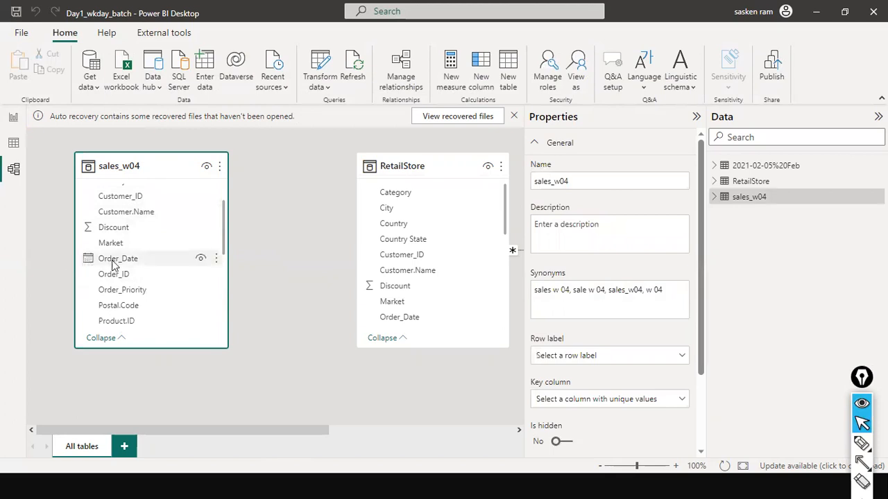
{"action": "scroll", "coordinate": [114, 267], "scroll_direction": "down", "scroll_amount": 5}
{"action": "scroll", "coordinate": [114, 273], "scroll_direction": "up", "scroll_amount": 6}
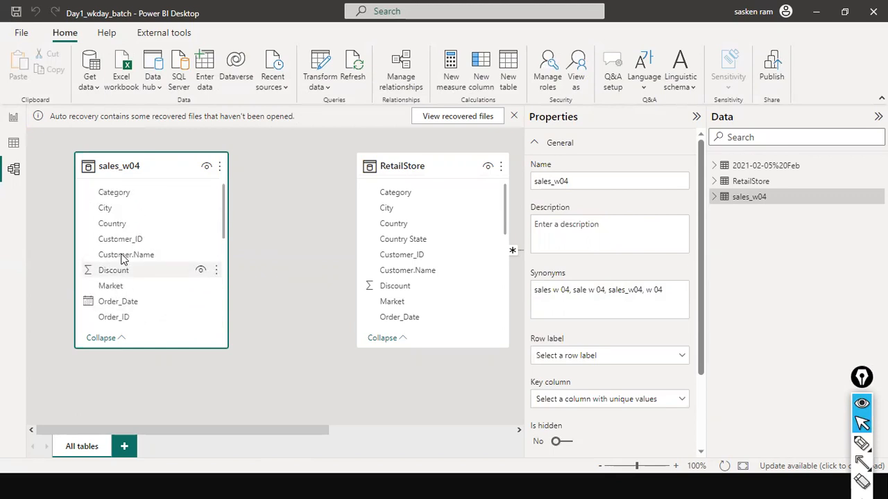
{"action": "scroll", "coordinate": [121, 259], "scroll_direction": "down", "scroll_amount": 6}
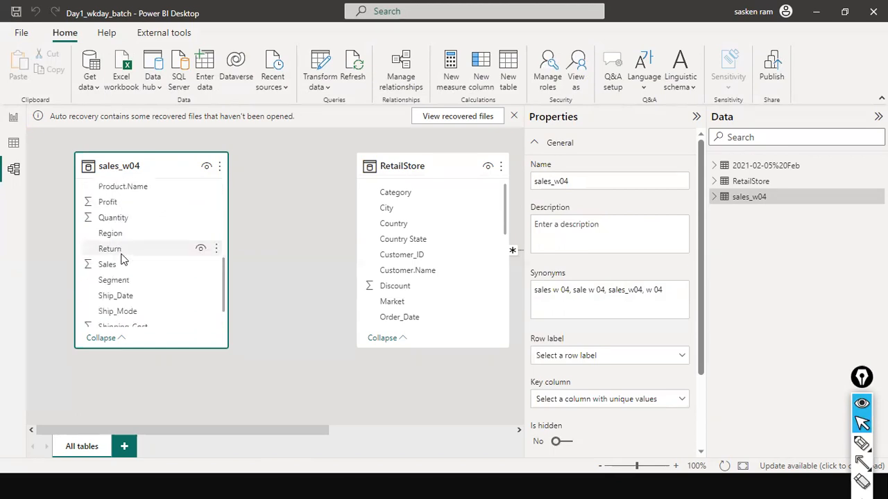
{"action": "scroll", "coordinate": [122, 258], "scroll_direction": "down", "scroll_amount": 1}
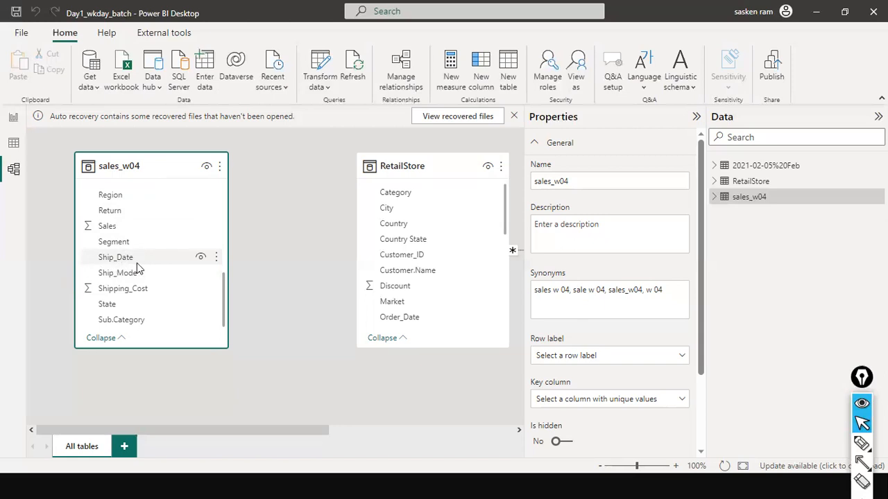
{"action": "scroll", "coordinate": [136, 269], "scroll_direction": "up", "scroll_amount": 5}
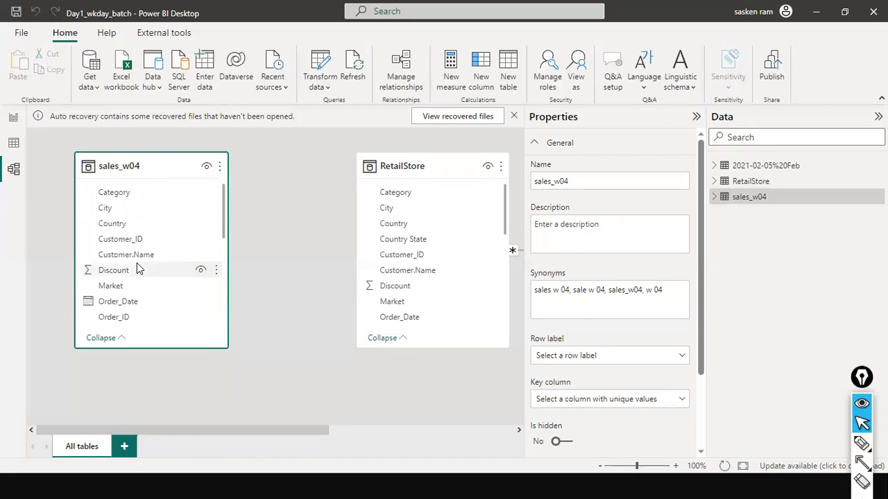
{"action": "scroll", "coordinate": [185, 229], "scroll_direction": "down", "scroll_amount": 5}
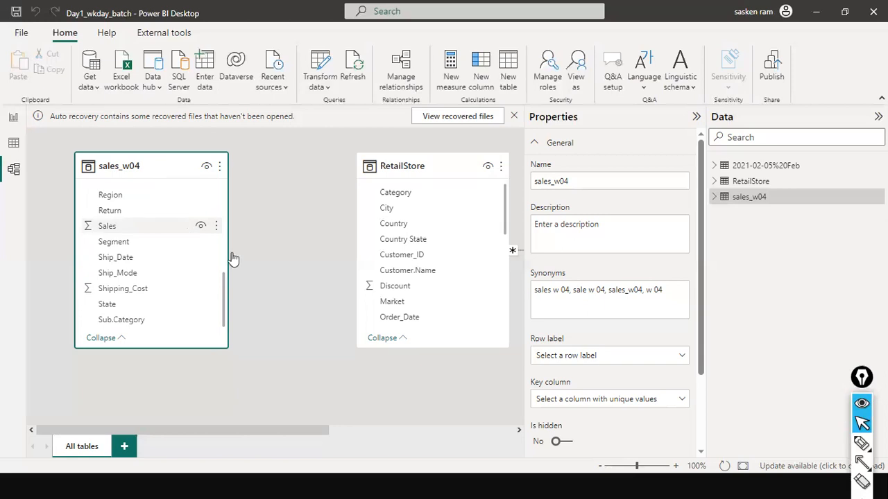
{"action": "scroll", "coordinate": [132, 243], "scroll_direction": "up", "scroll_amount": 4}
{"action": "scroll", "coordinate": [131, 243], "scroll_direction": "up", "scroll_amount": 2}
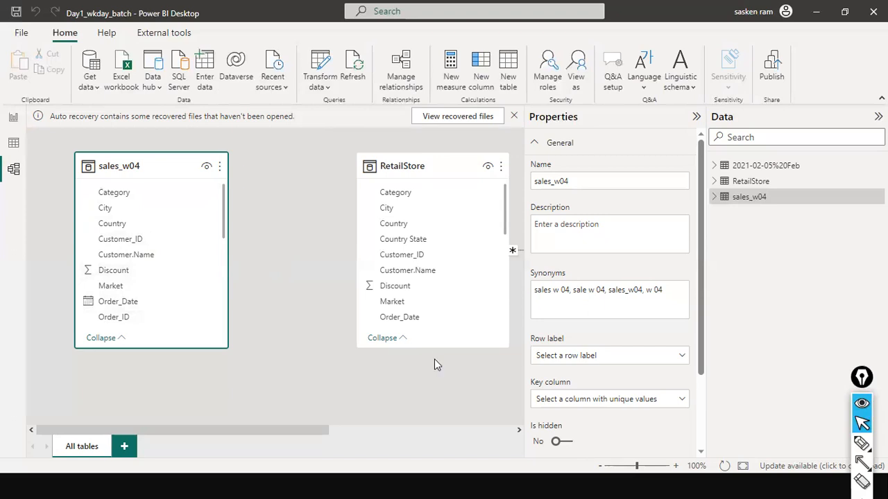
{"action": "left_click", "coordinate": [12, 145]}
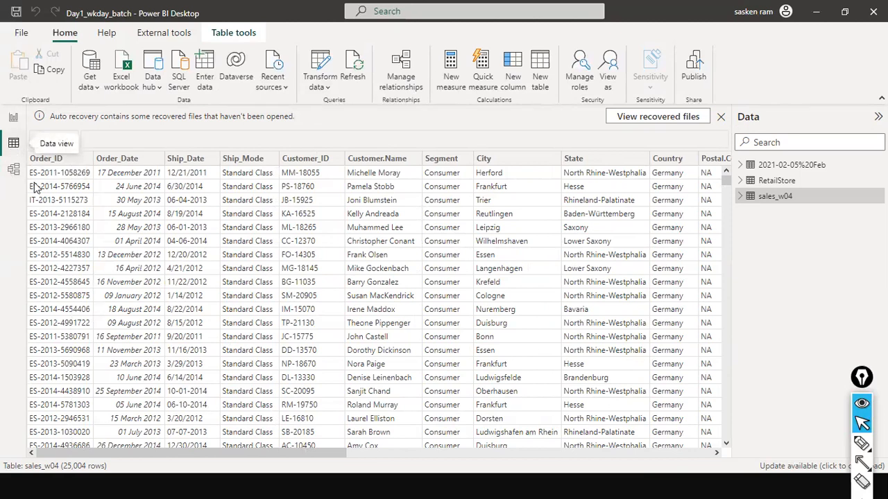
- Select the Ship_Date column, shown as Text with 1,463 distinct values
{"action": "left_click_drag", "start_coordinate": [321, 450], "coordinate": [739, 447]}
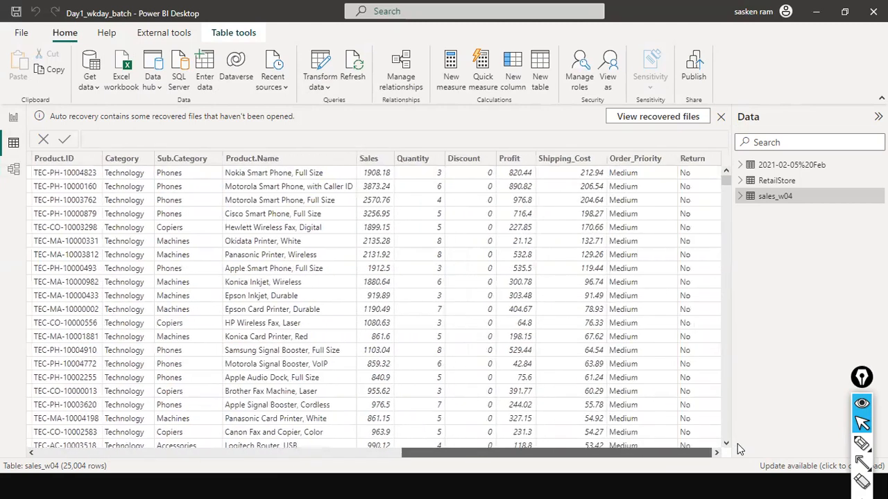
{"action": "scroll", "coordinate": [367, 420], "scroll_direction": "left", "scroll_amount": 10}
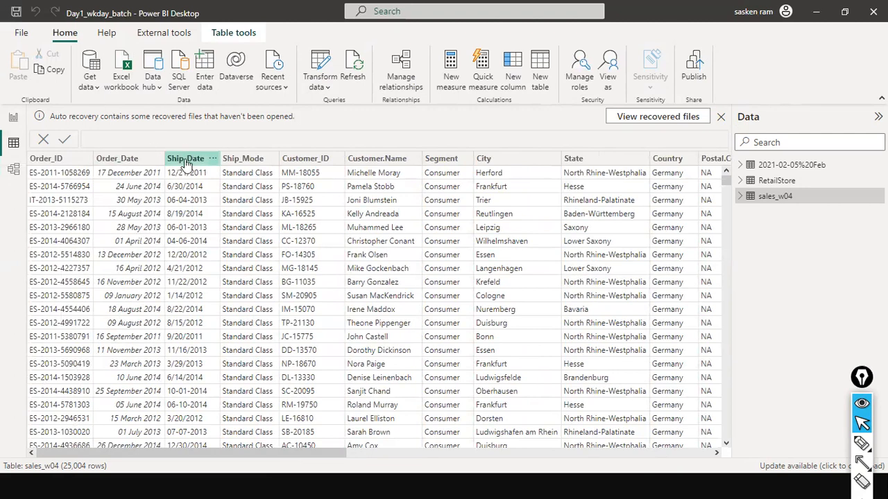
{"action": "left_click", "coordinate": [187, 163]}
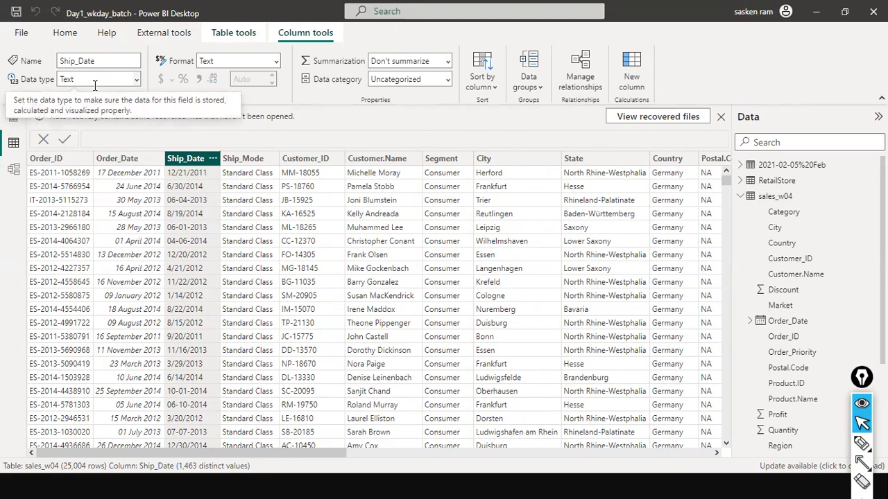
{"action": "left_click", "coordinate": [137, 79]}
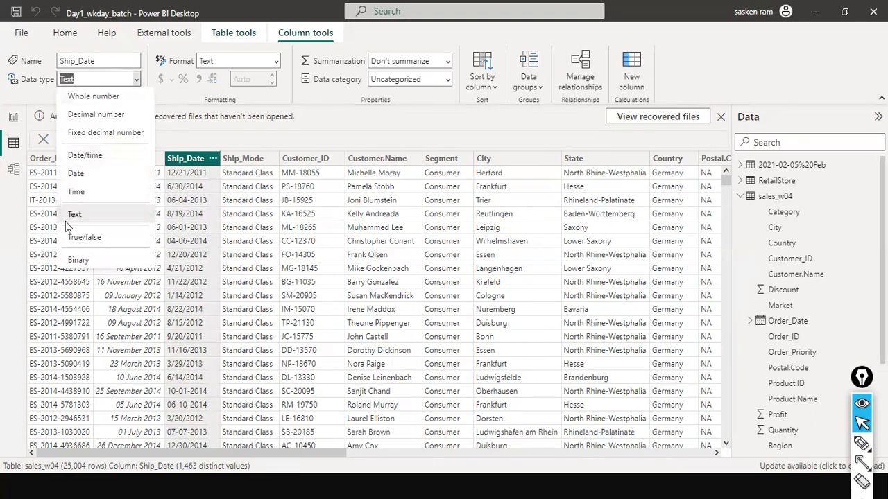
{"action": "left_click", "coordinate": [437, 136]}
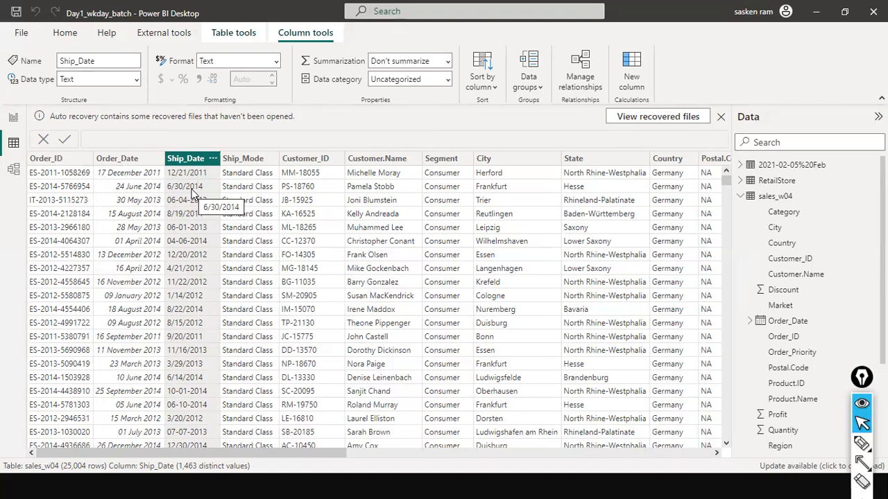
{"action": "right_click", "coordinate": [199, 160]}
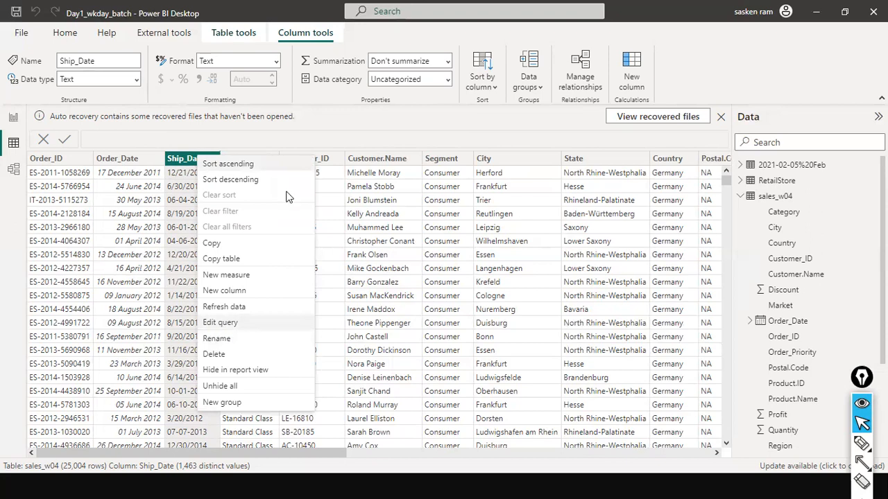
{"action": "left_click", "coordinate": [308, 131]}
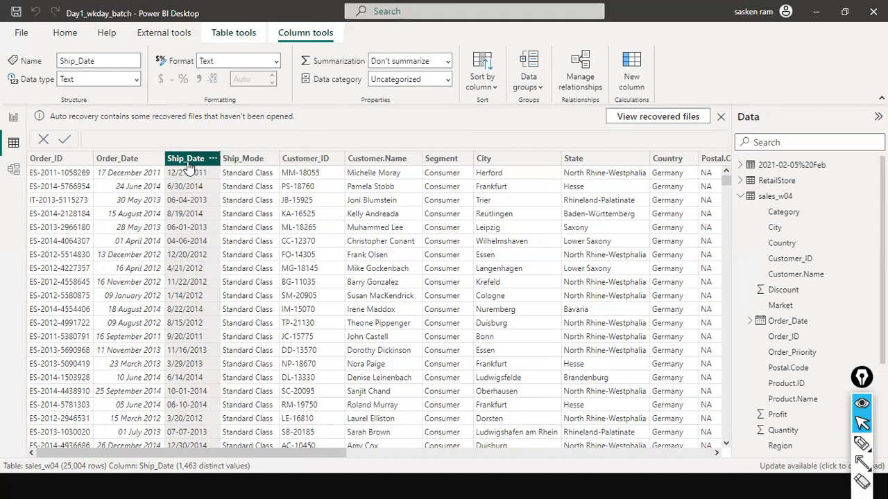
{"action": "right_click", "coordinate": [189, 165]}
{"action": "left_click", "coordinate": [265, 130]}
- Confirm Order_Date loaded as a Date column with values like 17 December 2011, then return to the report view
{"action": "right_click", "coordinate": [134, 167]}
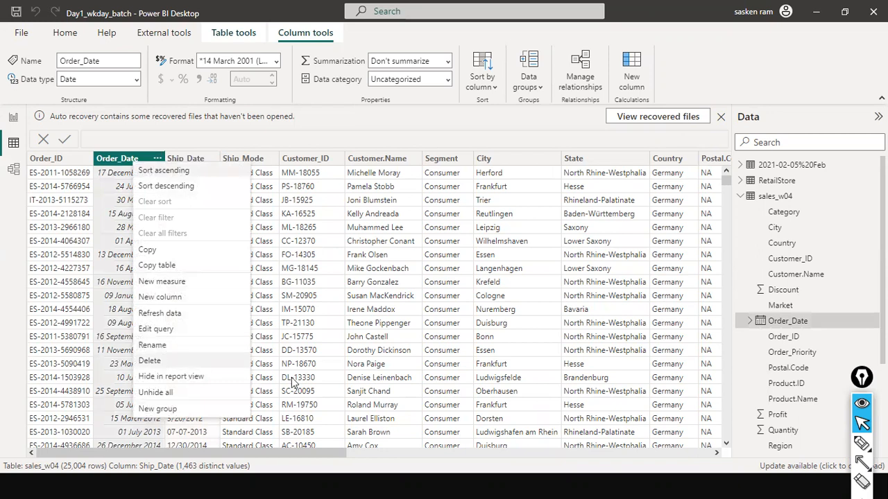
{"action": "left_click", "coordinate": [355, 115]}
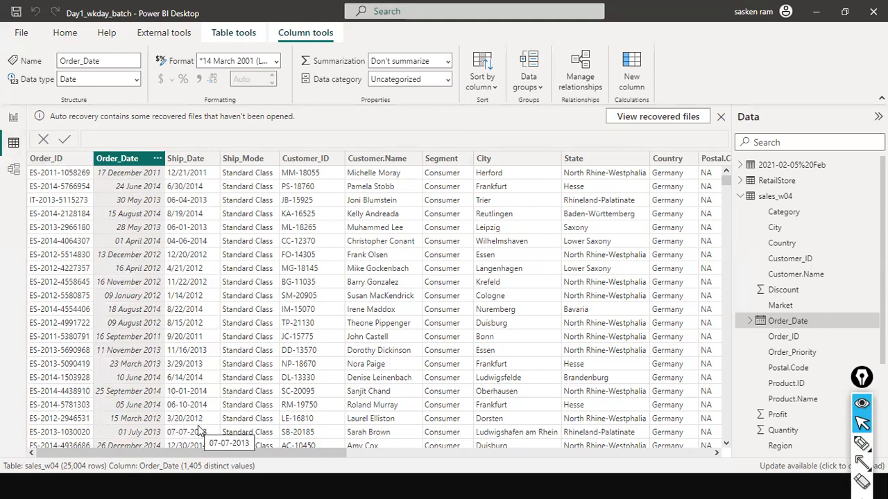
{"action": "left_click_drag", "start_coordinate": [313, 452], "coordinate": [495, 452]}
{"action": "left_click_drag", "start_coordinate": [764, 432], "coordinate": [1, 400]}
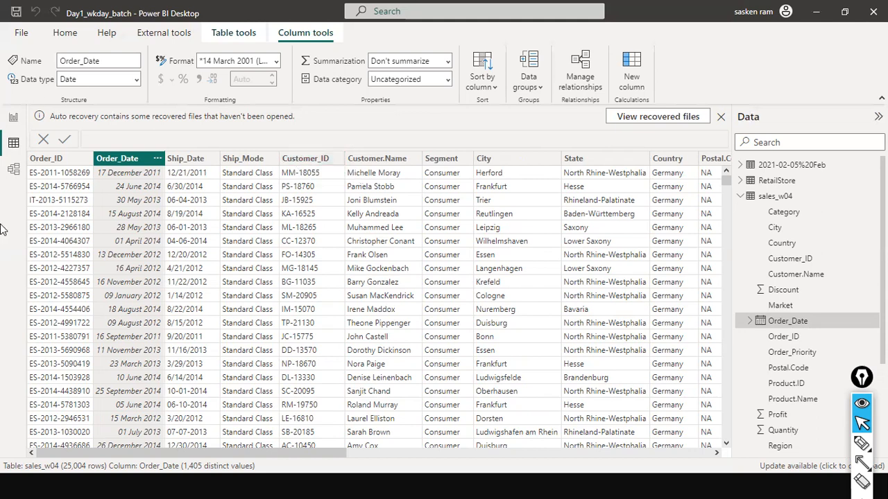
{"action": "left_click", "coordinate": [16, 118]}
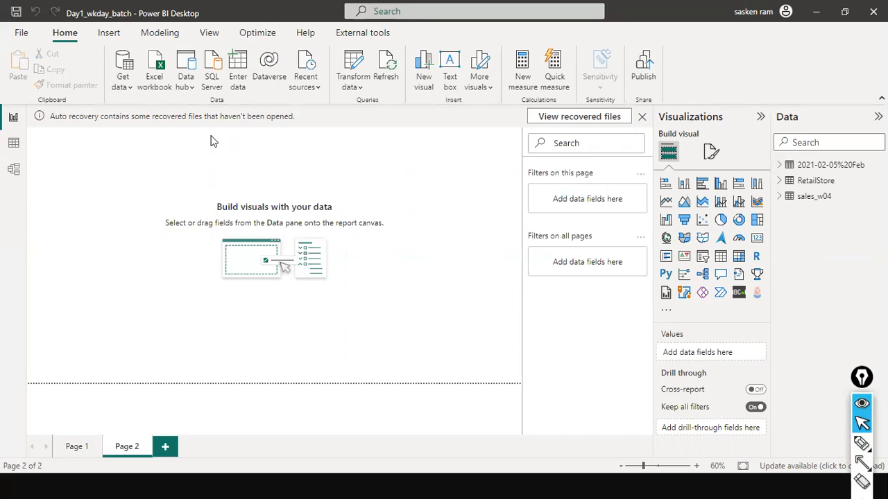
- Save Day1_wkday_batch with File > Save
{"action": "left_click", "coordinate": [21, 33]}
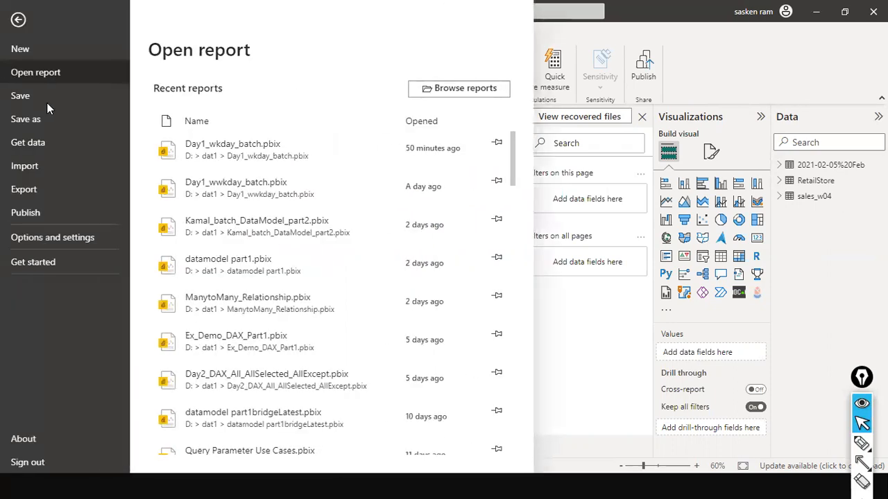
{"action": "left_click", "coordinate": [52, 96]}
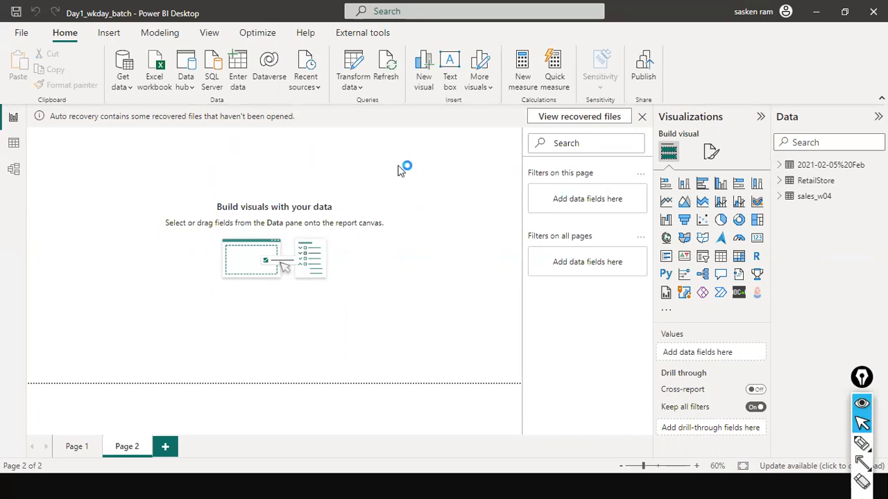